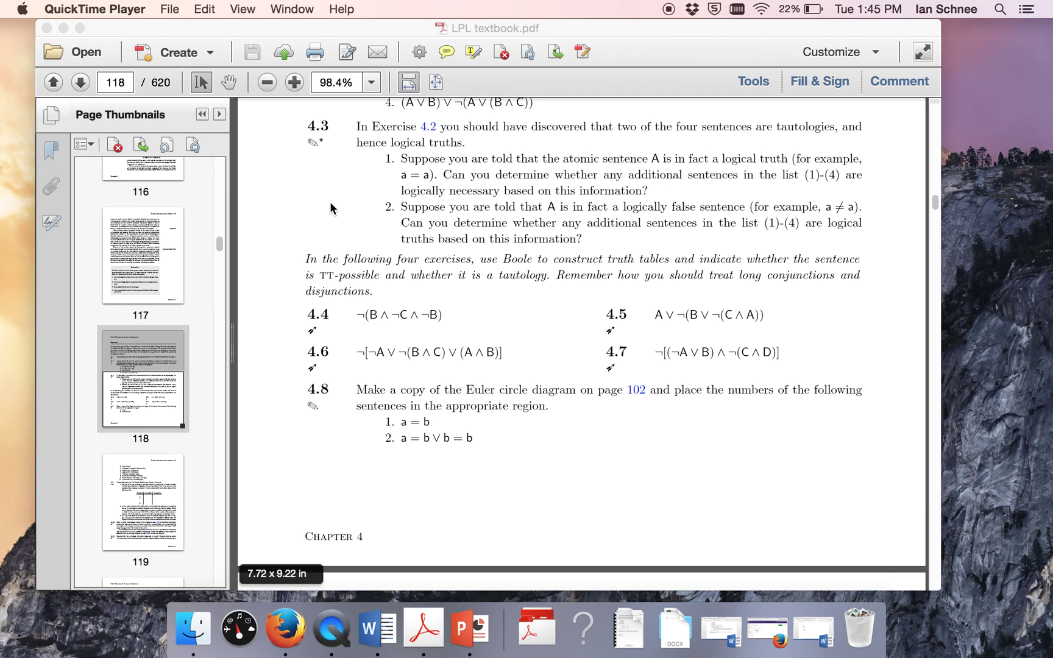
Bring the LPL textbook forward, highlight the Euler circle diagram mention, and jump to its page
click(465, 388)
drag(465, 390, 559, 403)
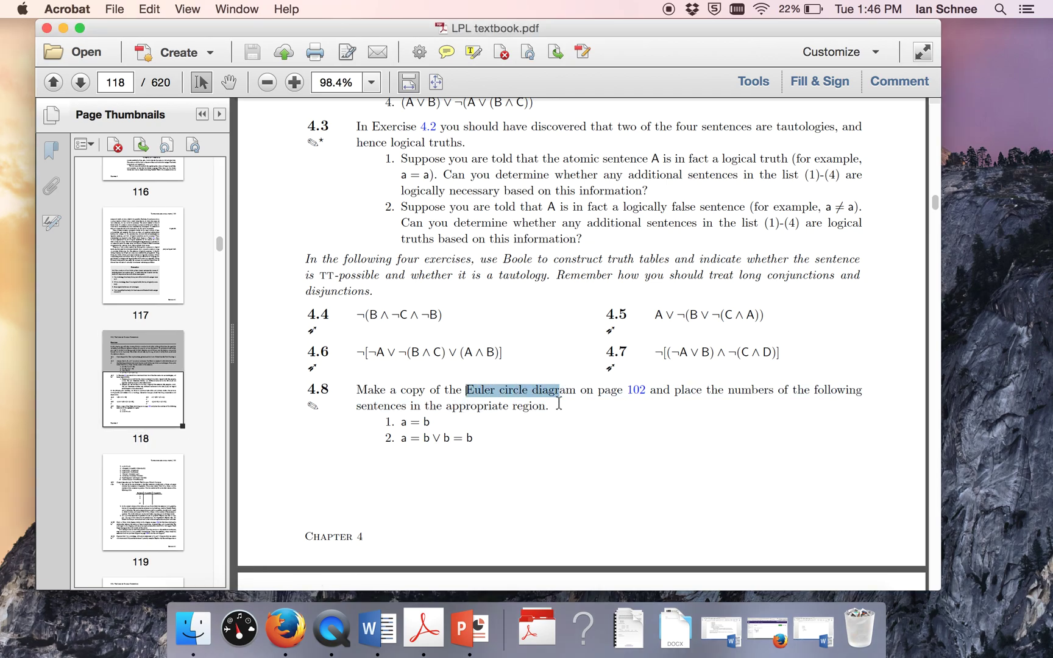
scroll(422, 415, down, 3)
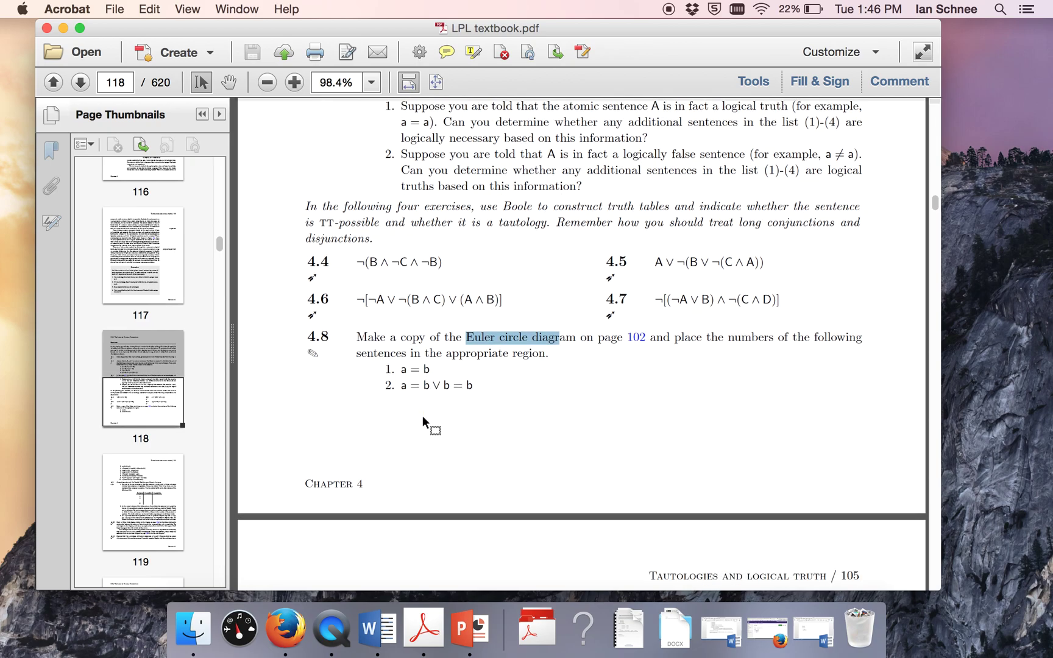
scroll(423, 392, down, 3)
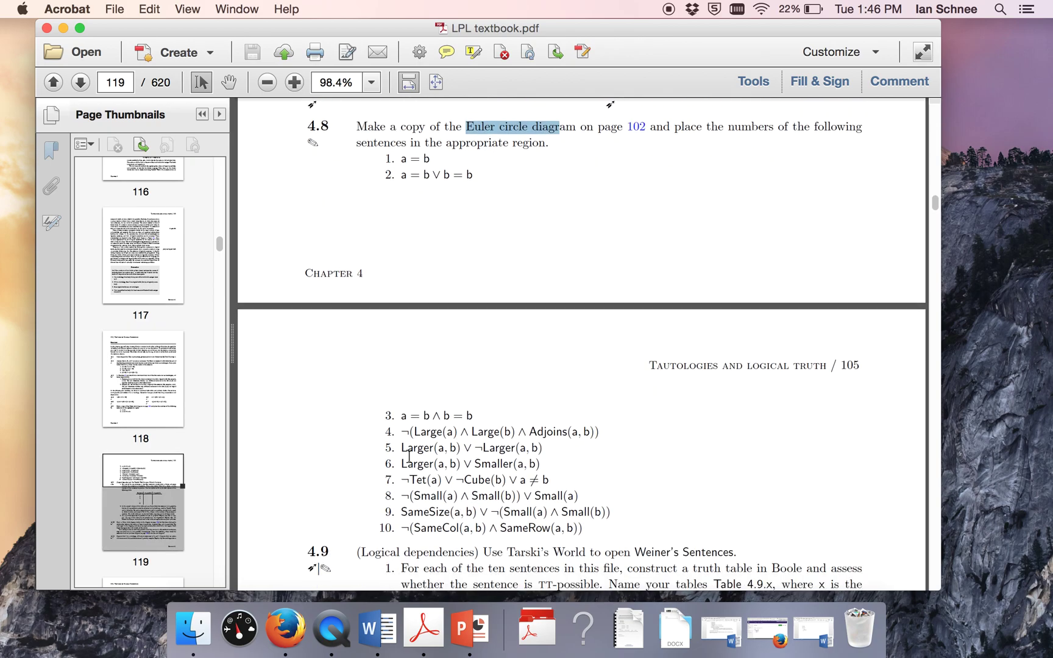
scroll(402, 463, up, 3)
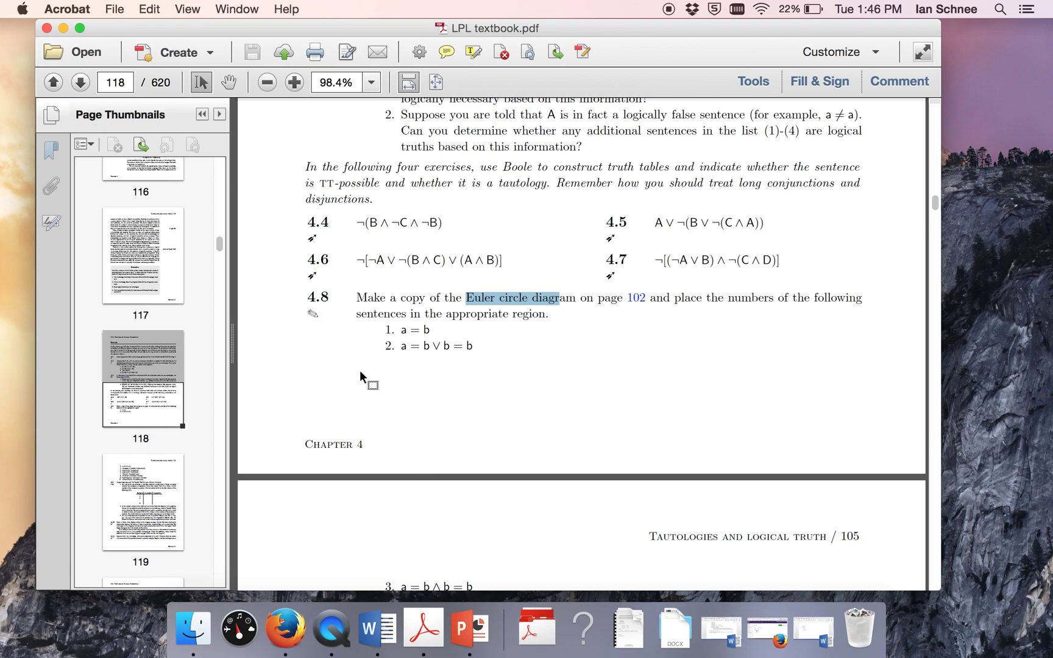
scroll(164, 320, up, 3)
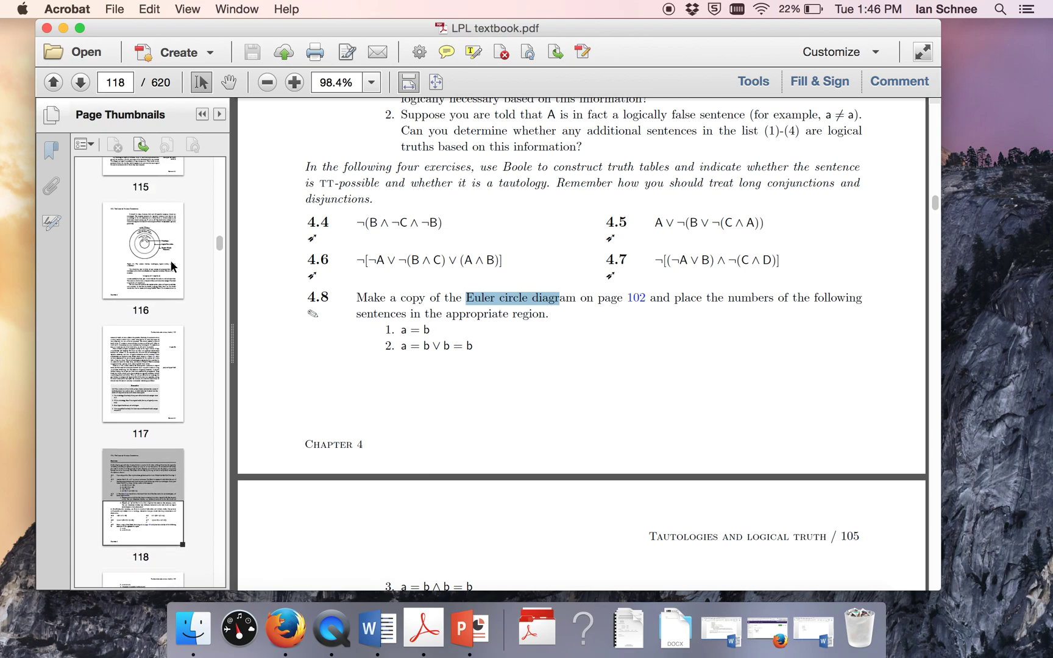
click(170, 260)
Highlight Figure 4.1's examples: Tet(a) ∨ ¬Tet(a), a = a ∧ b = b, Small(b) ∨ Medium(b) ∨ Large(b), Cube(a) ∧ Larger(a, b)
scroll(350, 339, down, 3)
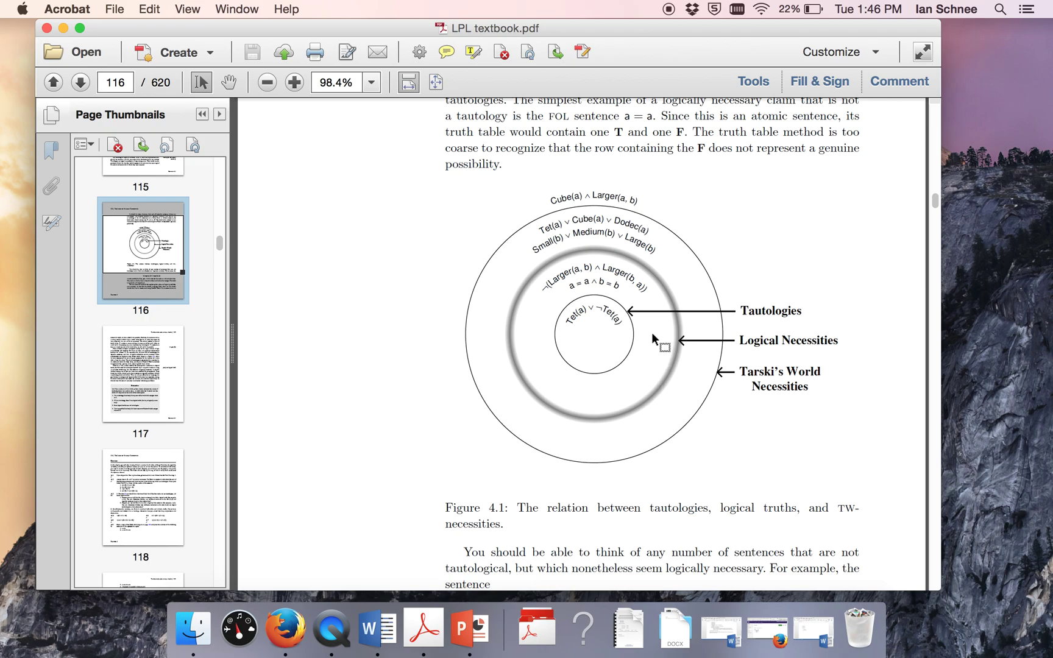
drag(620, 318, 645, 355)
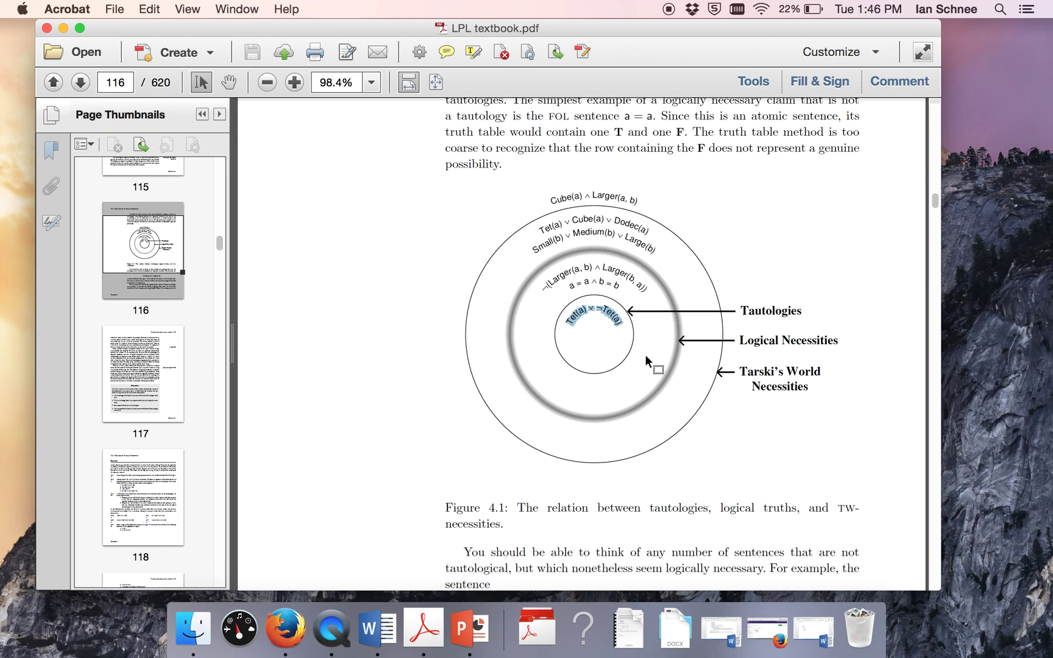
drag(523, 327, 614, 281)
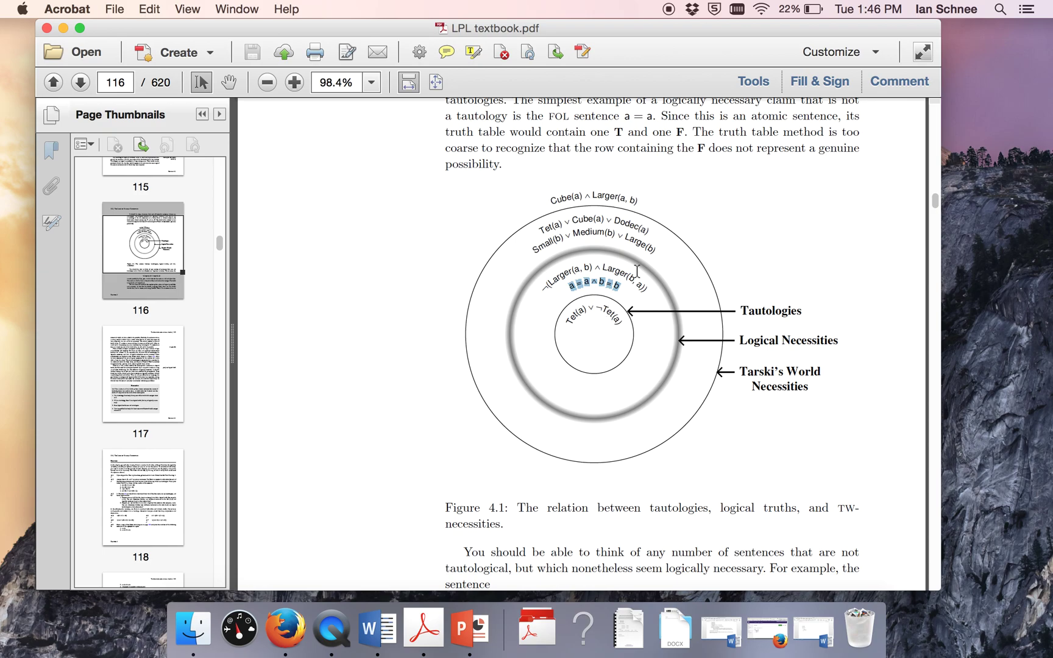
click(657, 244)
drag(655, 244, 546, 252)
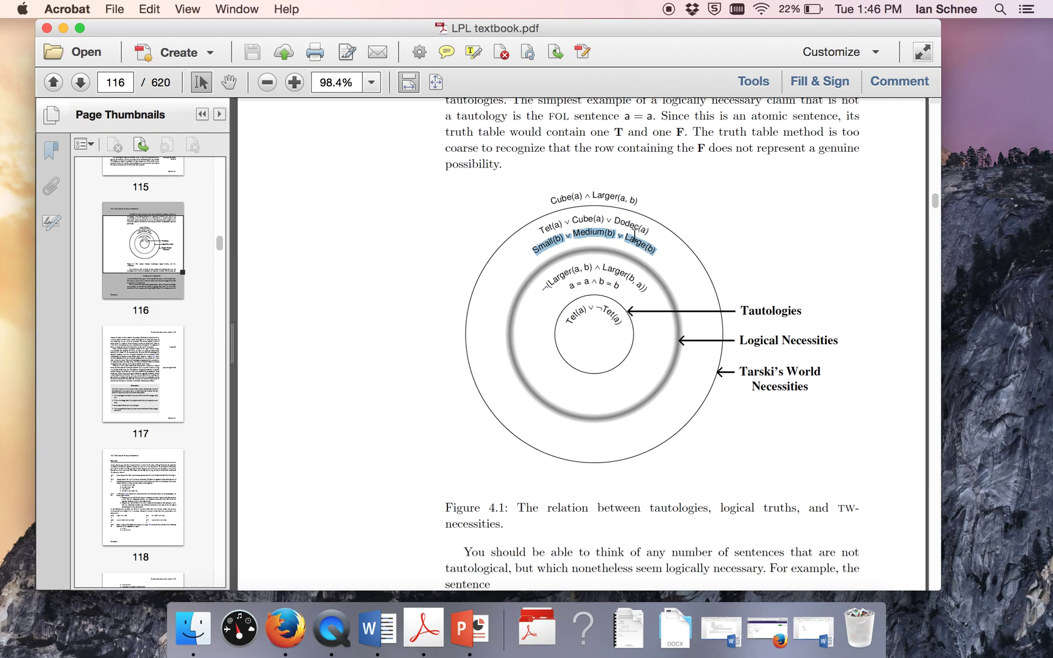
click(641, 198)
drag(637, 198, 445, 193)
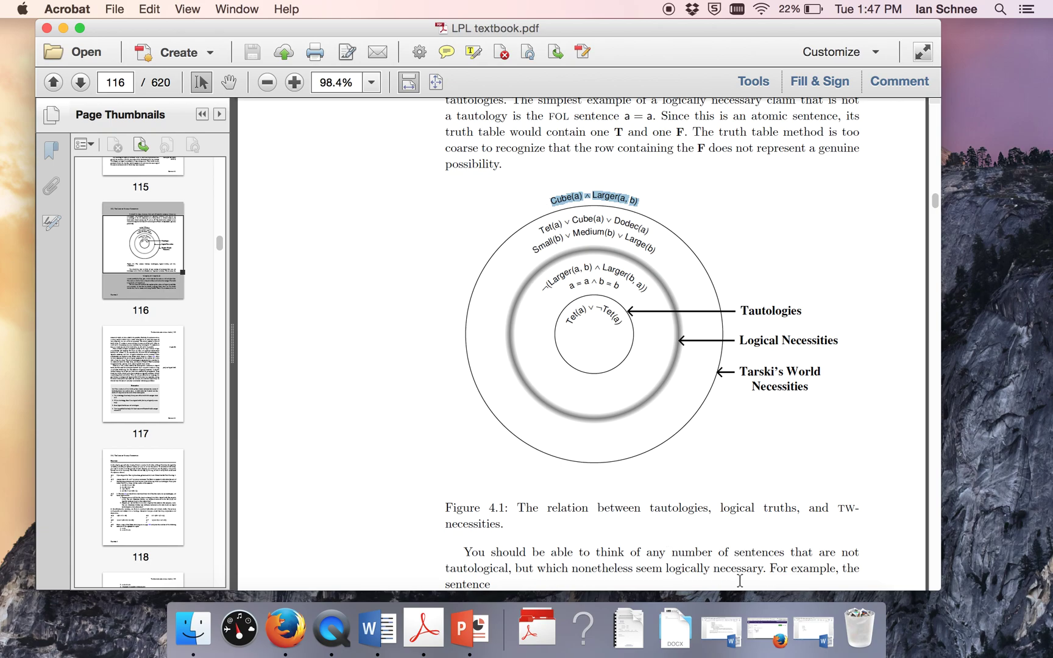
In ps#3, tab over after sentence 1's a=b, type A, then bring up the Phil 120 PS#3 sheet
click(807, 617)
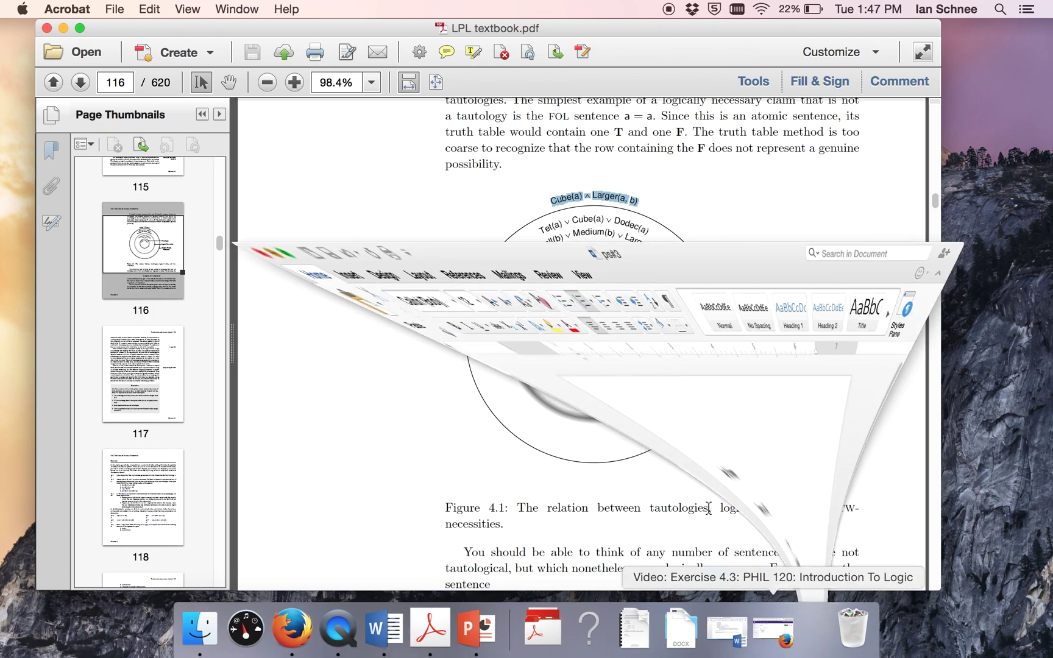
click(296, 382)
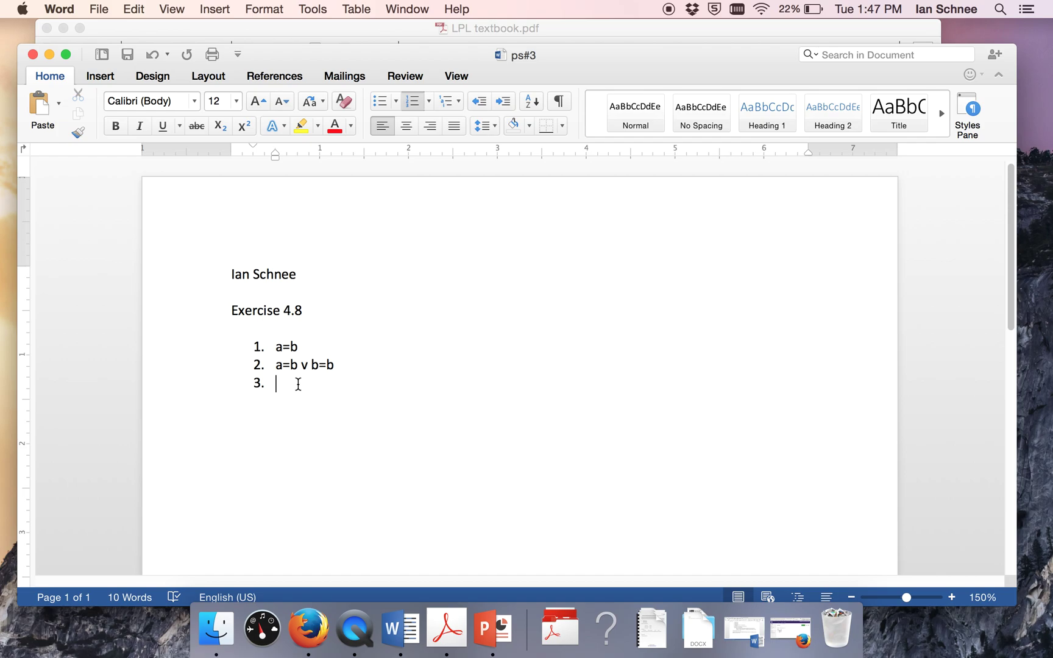
click(307, 348)
key(Tab)
key(Tab)
key(Tab)
text(A)
double_click(411, 348)
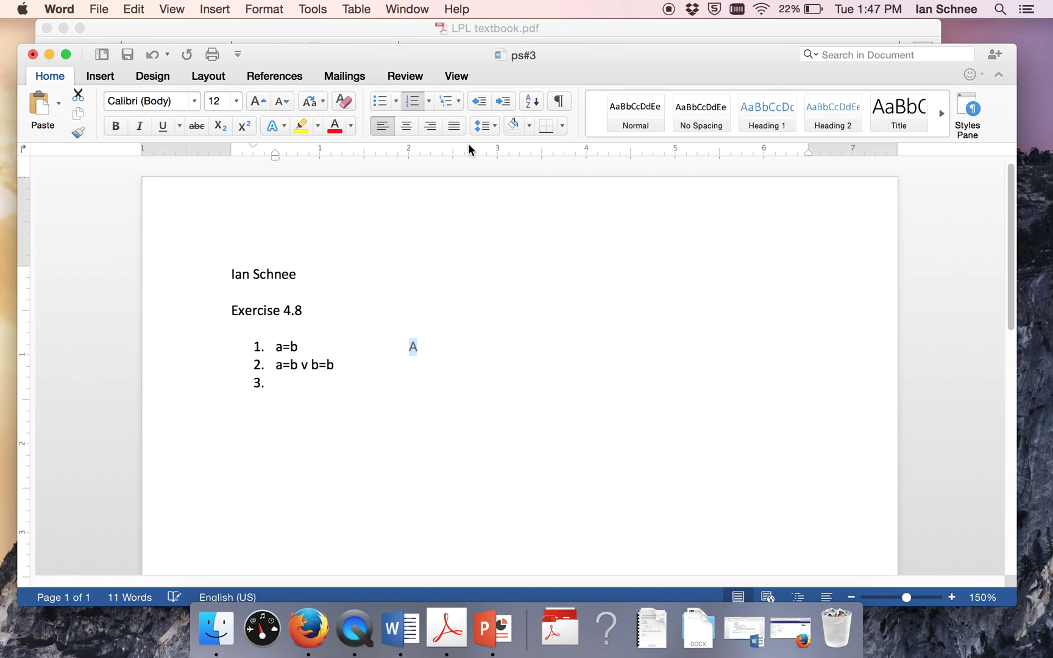
click(742, 628)
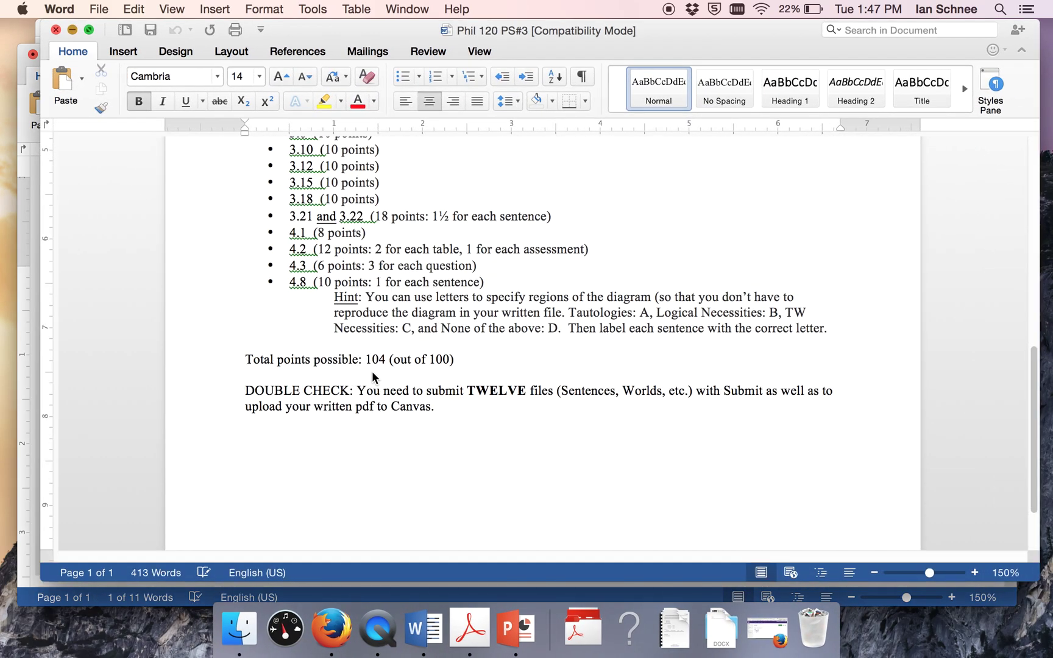
Copy the 'Tautologies: A … None of the above: D.' legend and paste it under Exercise 4.8 in ps#3
click(619, 305)
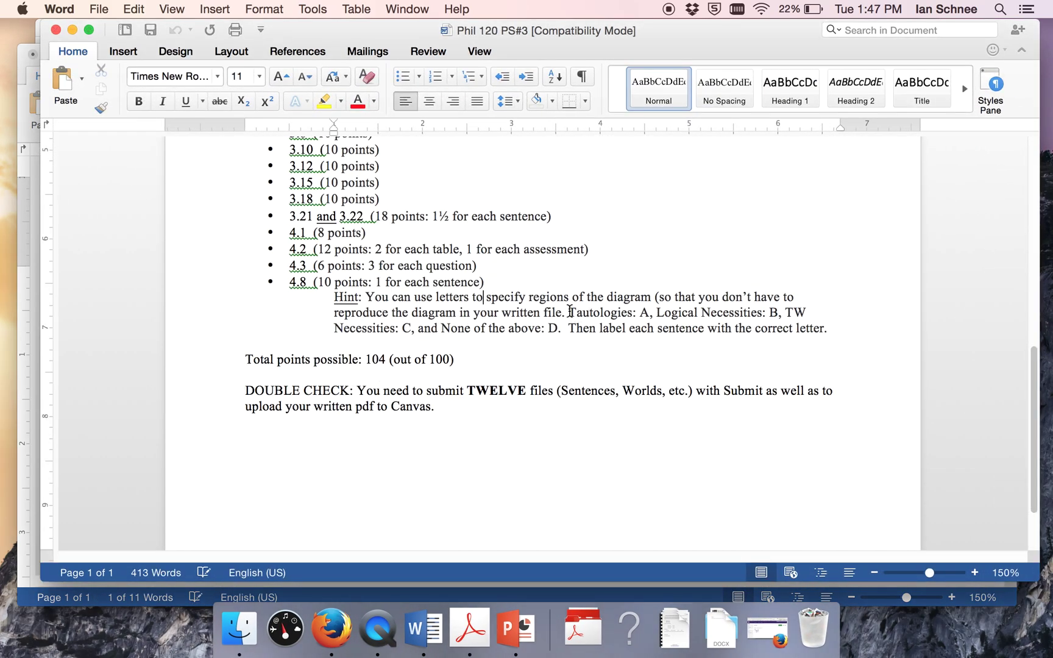
mouse_move(572, 315)
mouse_down()
mouse_move(740, 310)
mouse_move(742, 322)
mouse_move(658, 350)
mouse_move(566, 334)
mouse_up()
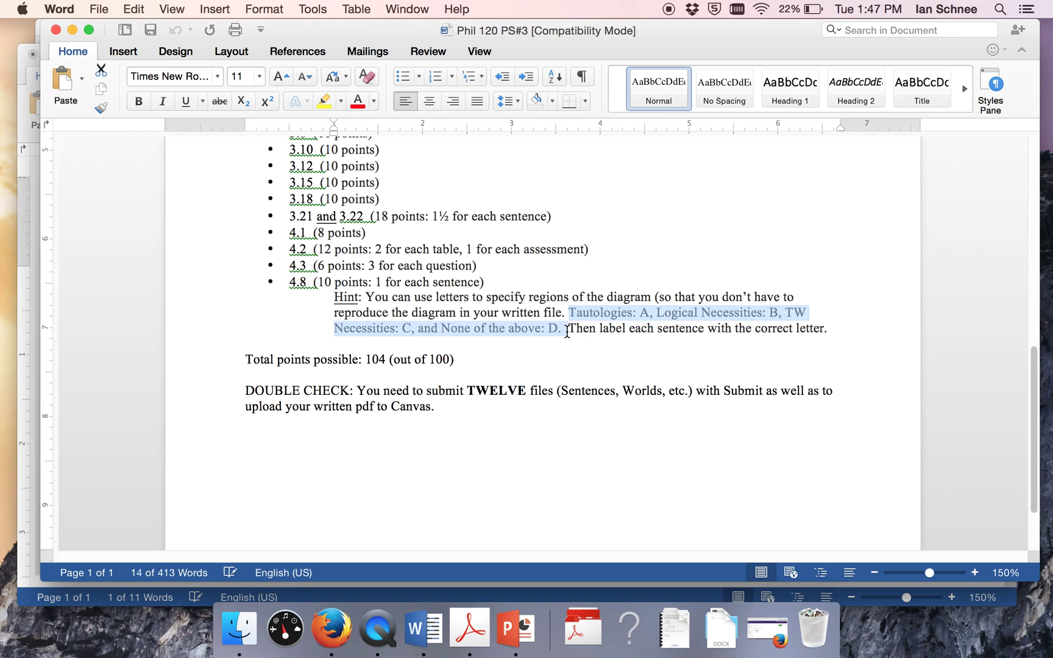
key(super+c)
click(23, 345)
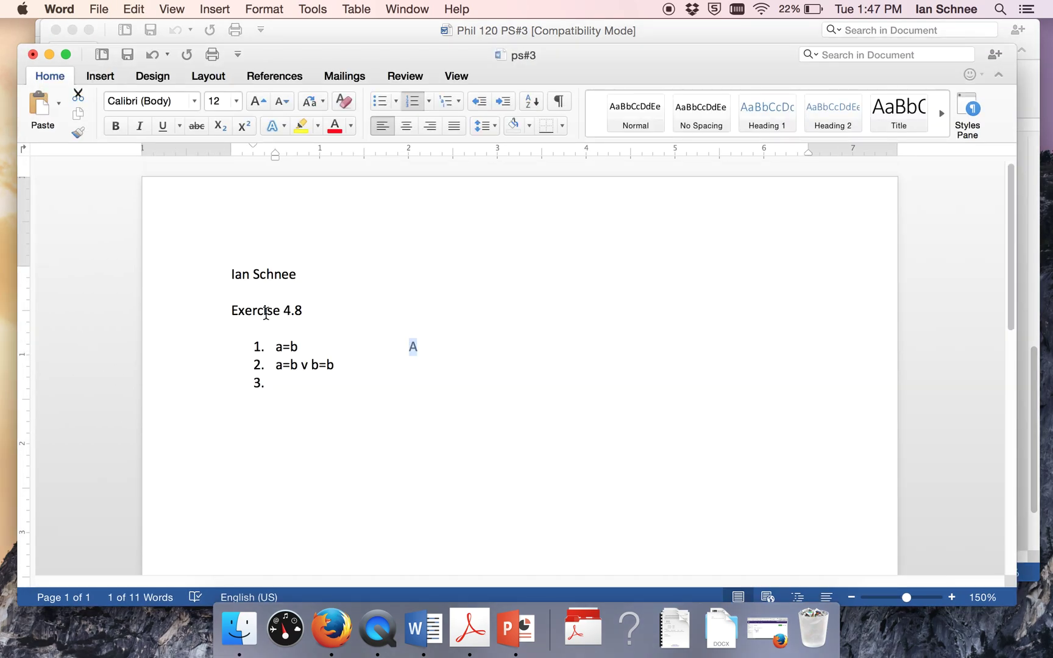
click(292, 320)
key(super+v)
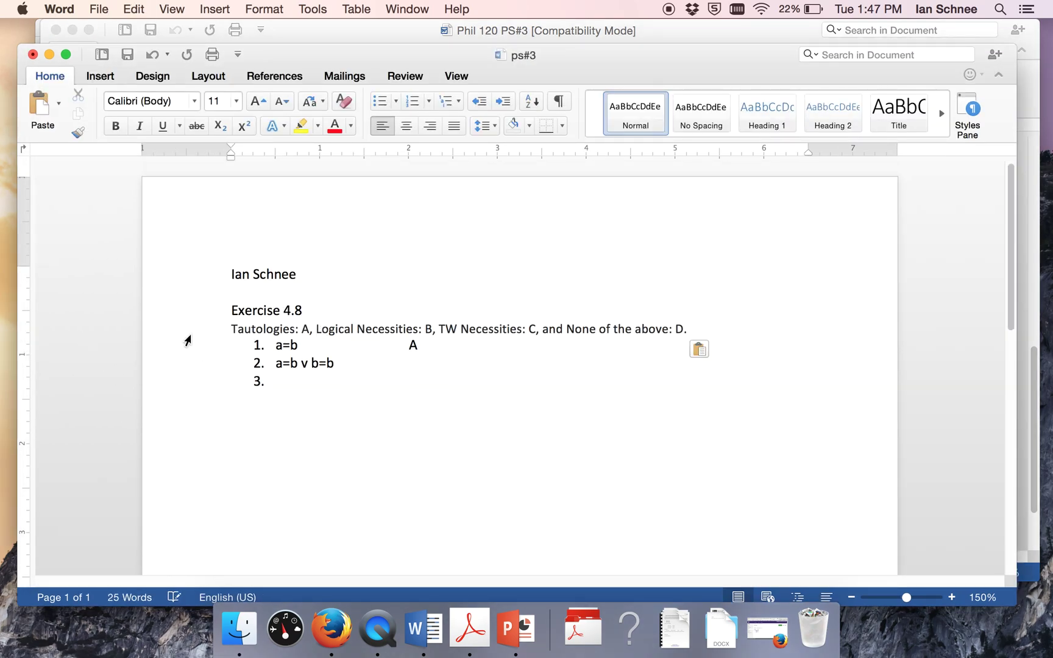
Indent the pasted legend with a Tab to line up with the answer list
click(231, 326)
key(Tab)
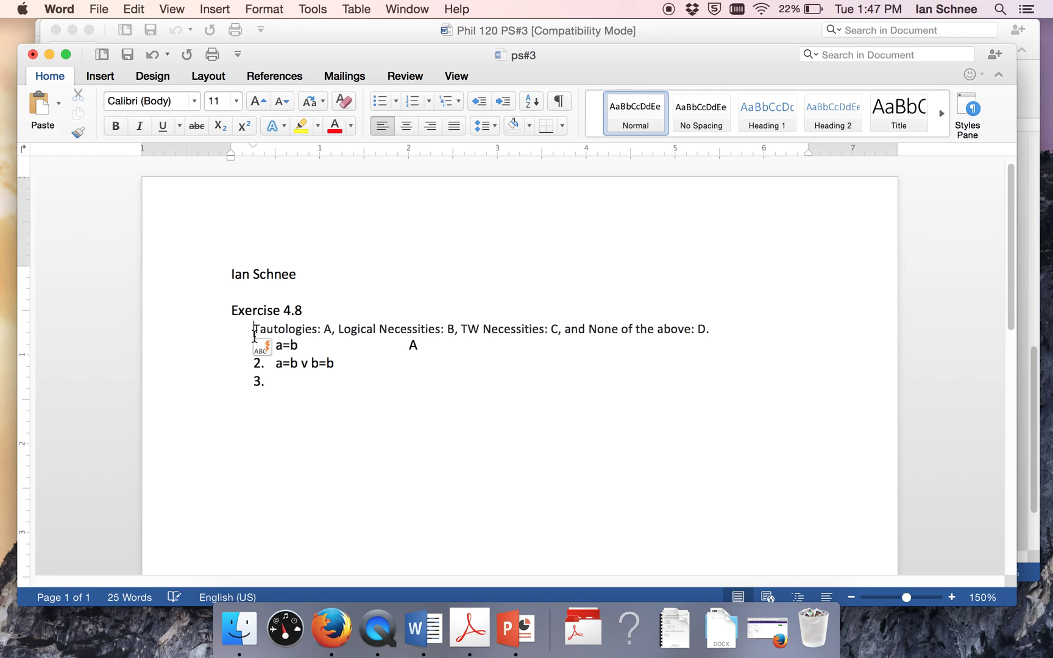
click(351, 345)
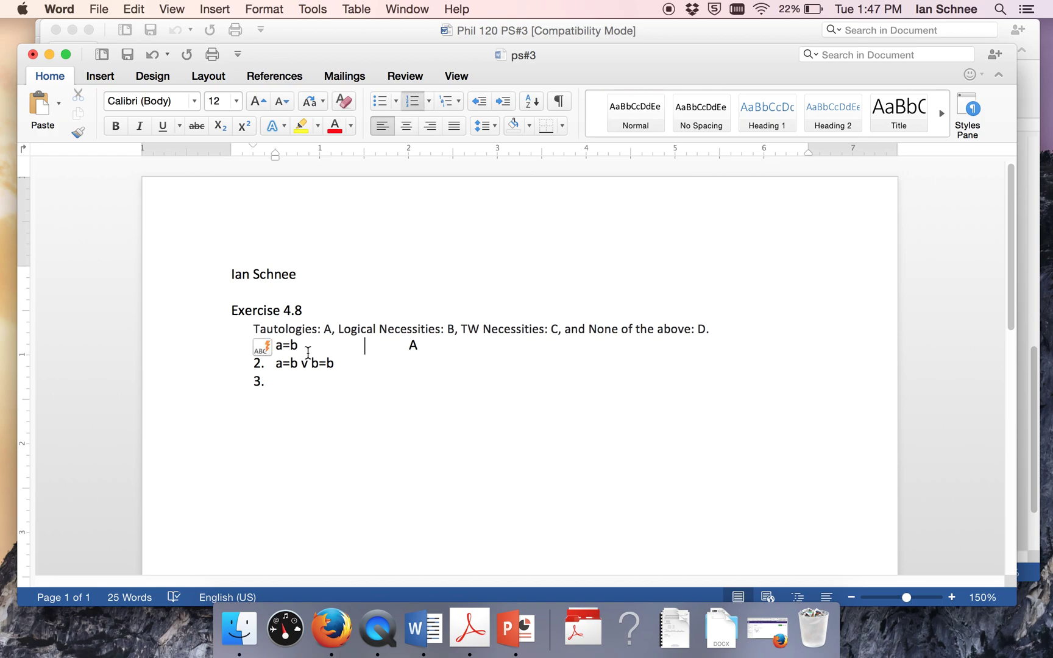
click(329, 381)
text(k)
key(BackSpace)
Replace sentence 1's label A with D
drag(298, 345, 272, 345)
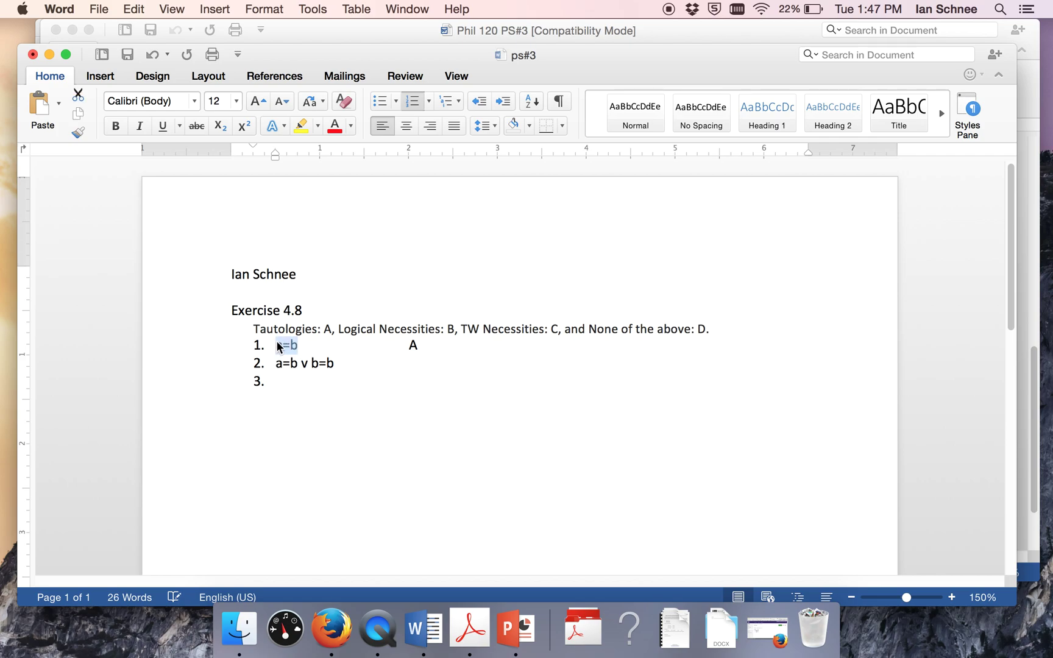
click(408, 346)
key(BackSpace)
click(373, 345)
key(BackSpace)
text(D)
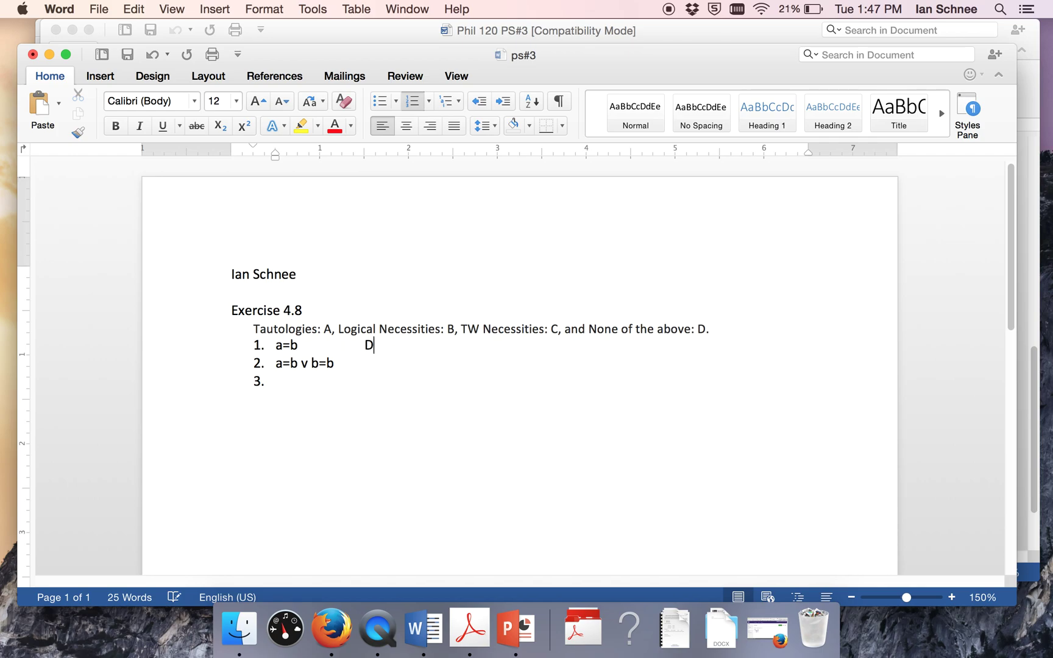
Label sentence 2 (a=b v b=b) with C
click(371, 359)
text(B)
key(BackSpace)
text(C)
Check the legend text, shift the ps#3 window, and bring the Phil 120 PS#3 sheet forward
drag(296, 330, 684, 329)
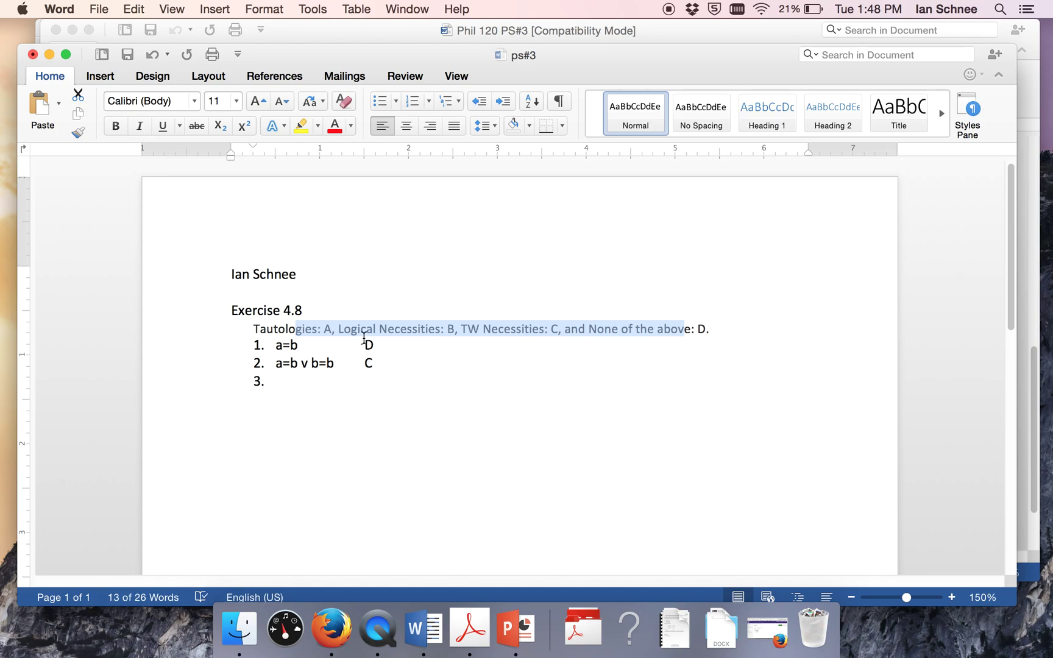
click(310, 353)
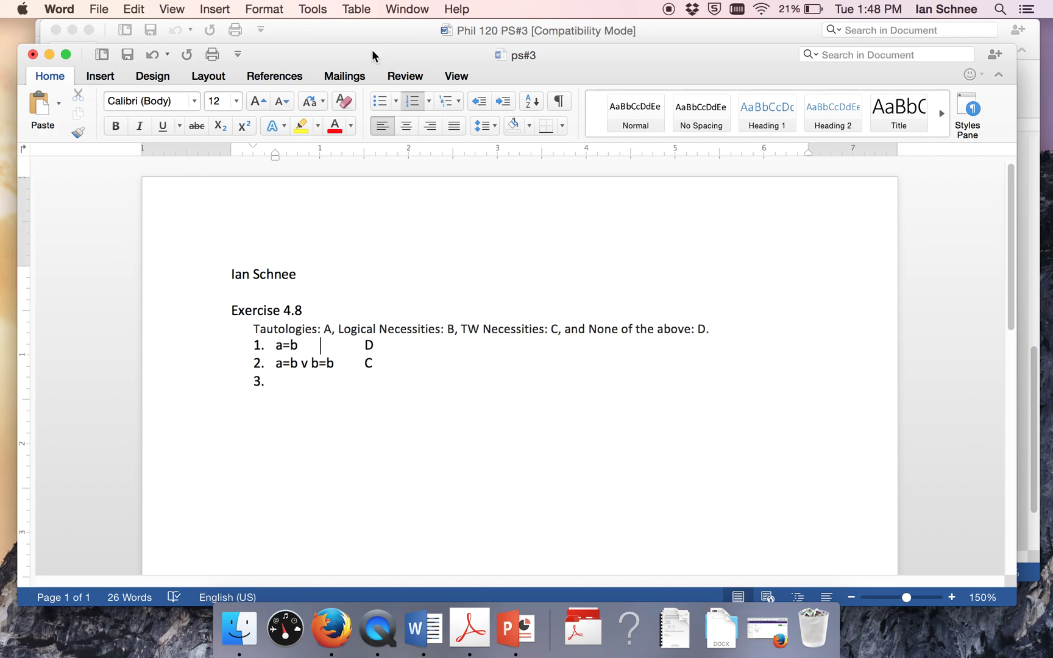
drag(373, 50, 435, 77)
click(377, 29)
Back in the textbook, go to page 118 and select sentence 1 of Exercise 4.8
click(426, 28)
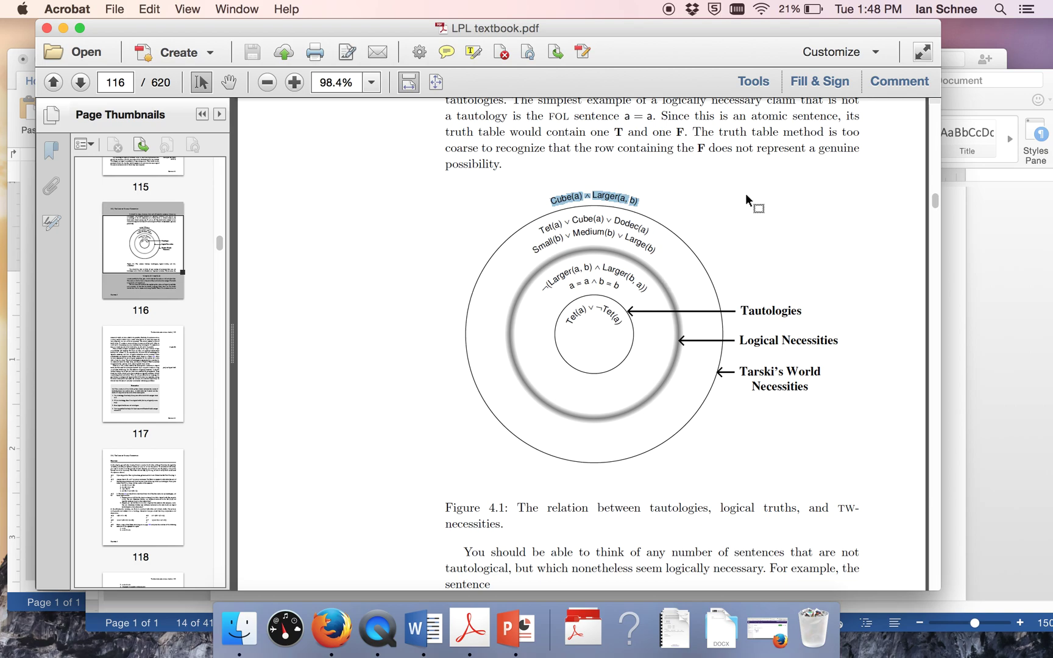
click(679, 209)
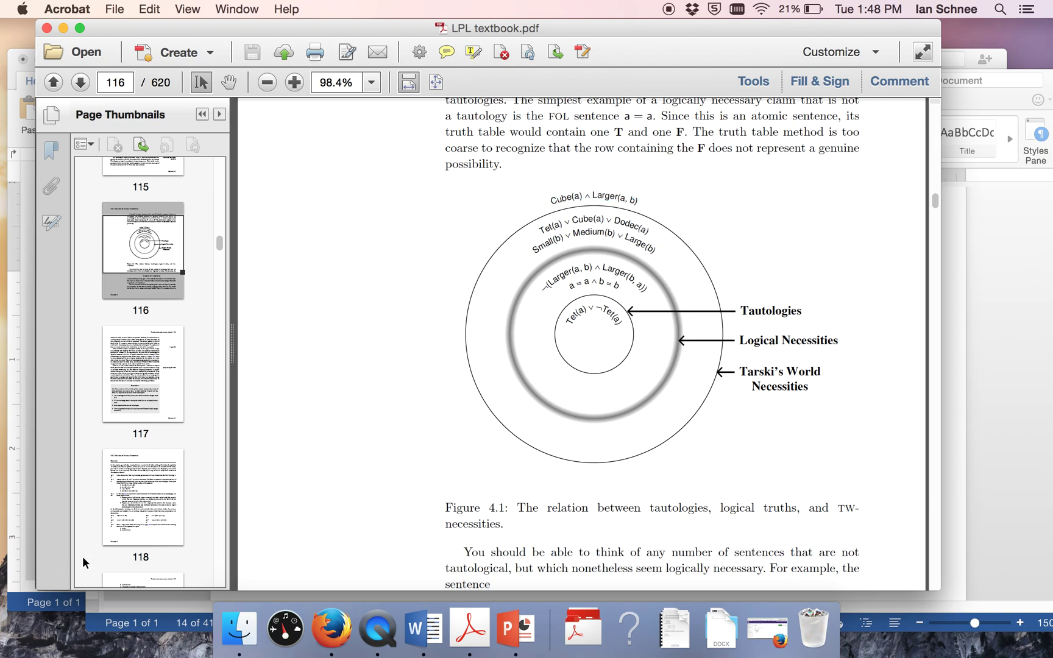
click(125, 531)
scroll(307, 453, down, 10)
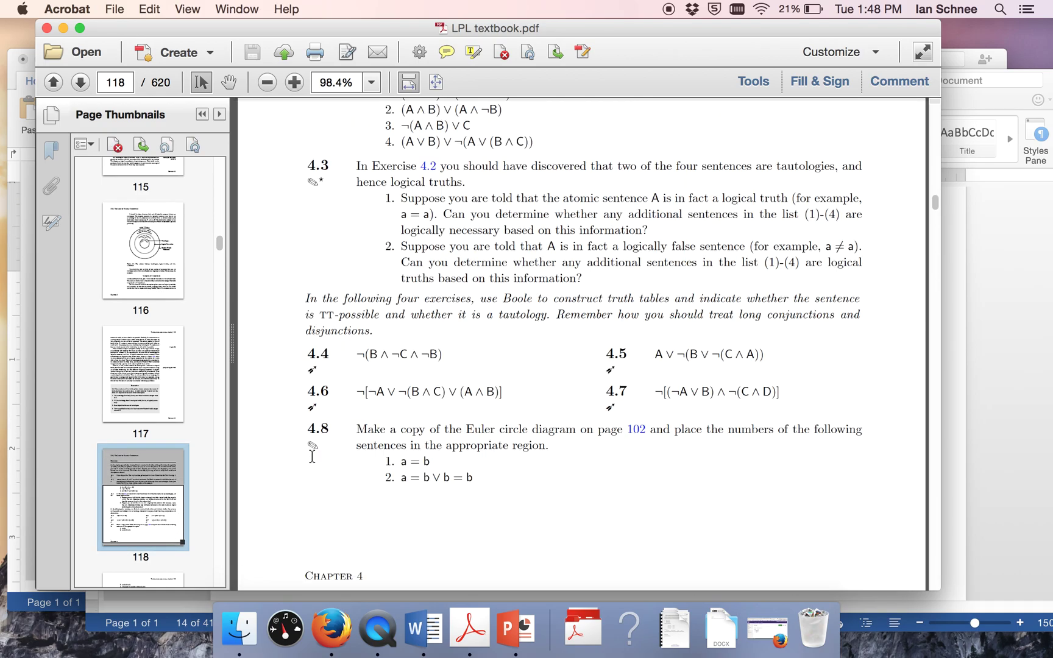
scroll(310, 454, down, 5)
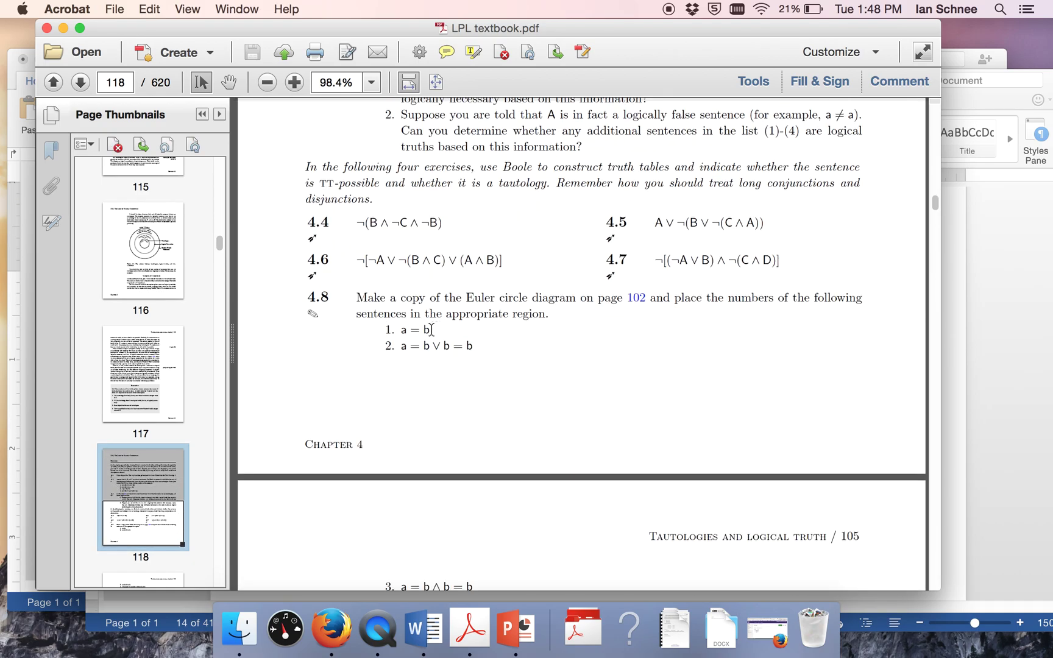
drag(431, 329, 388, 336)
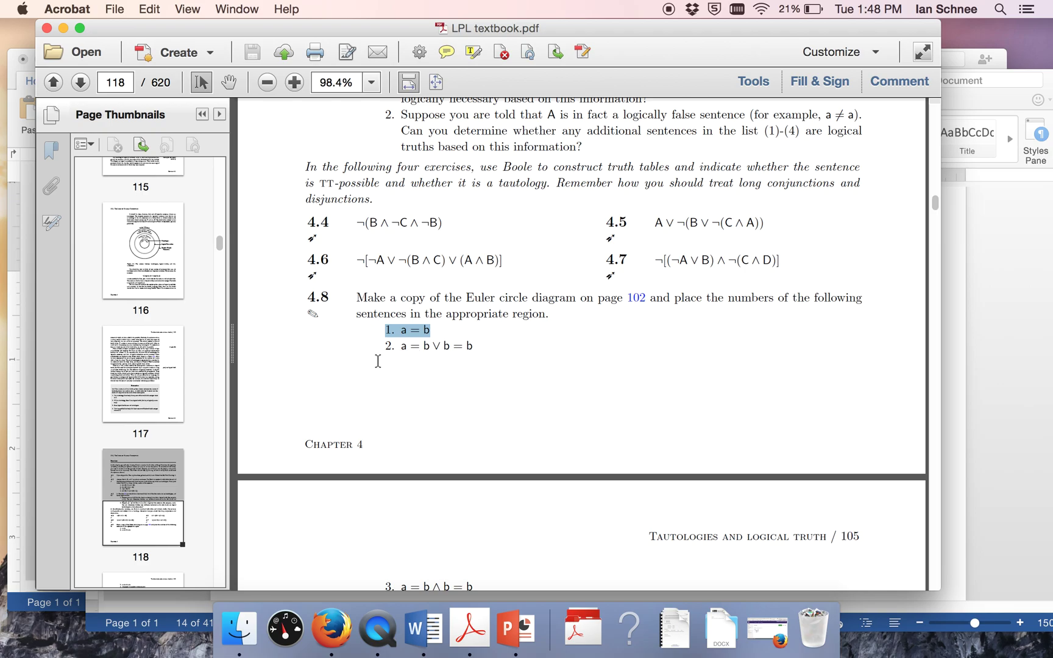
Put away the Phil 120 PS#3 sheet and return to the textbook PDF
click(980, 100)
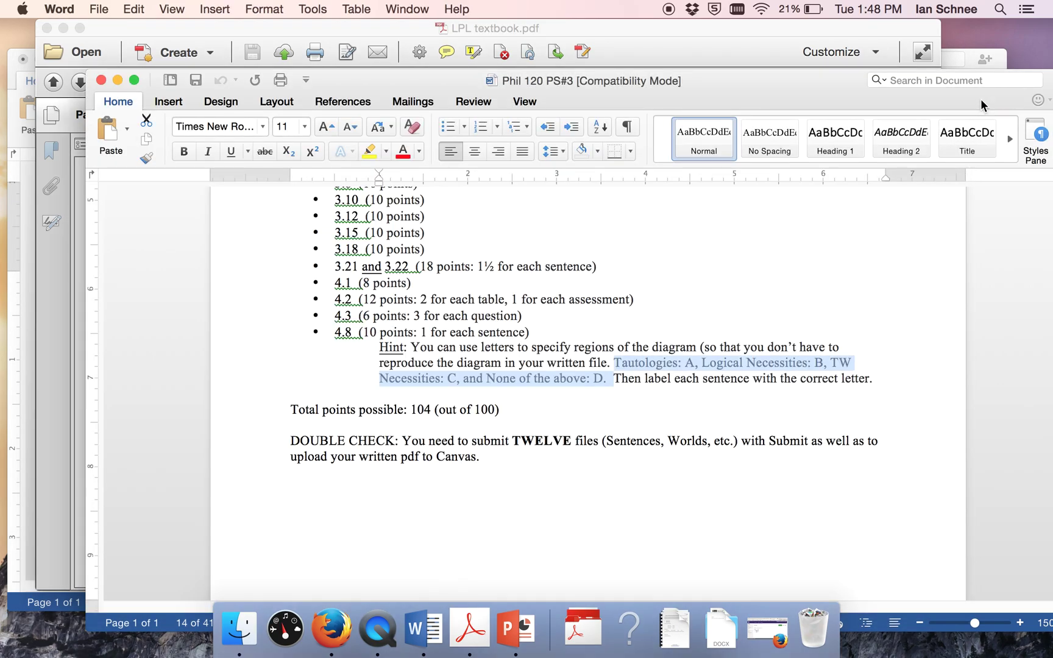
click(118, 80)
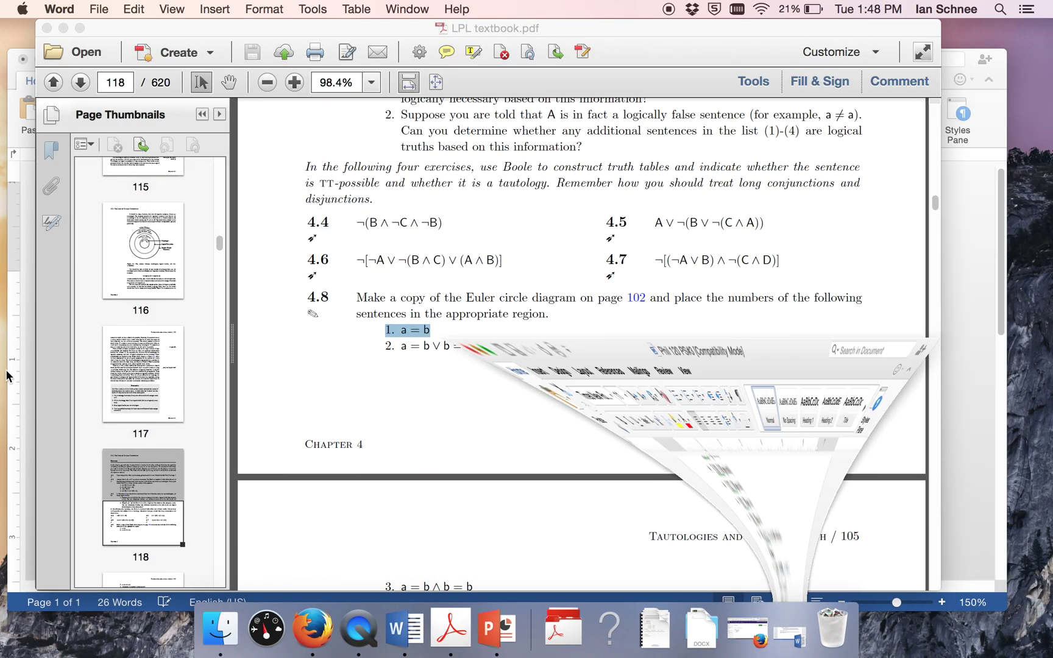
click(348, 39)
Jump to the Euler diagram, shift the Acrobat window right, and bring the ps#3 answer file forward
click(145, 239)
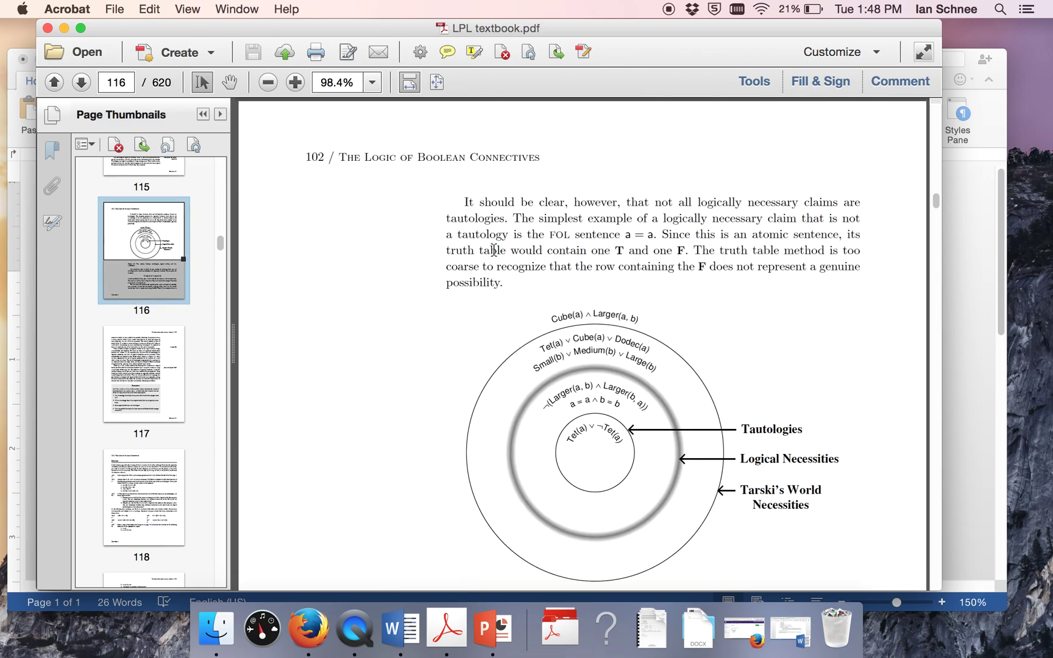
scroll(575, 373, down, 3)
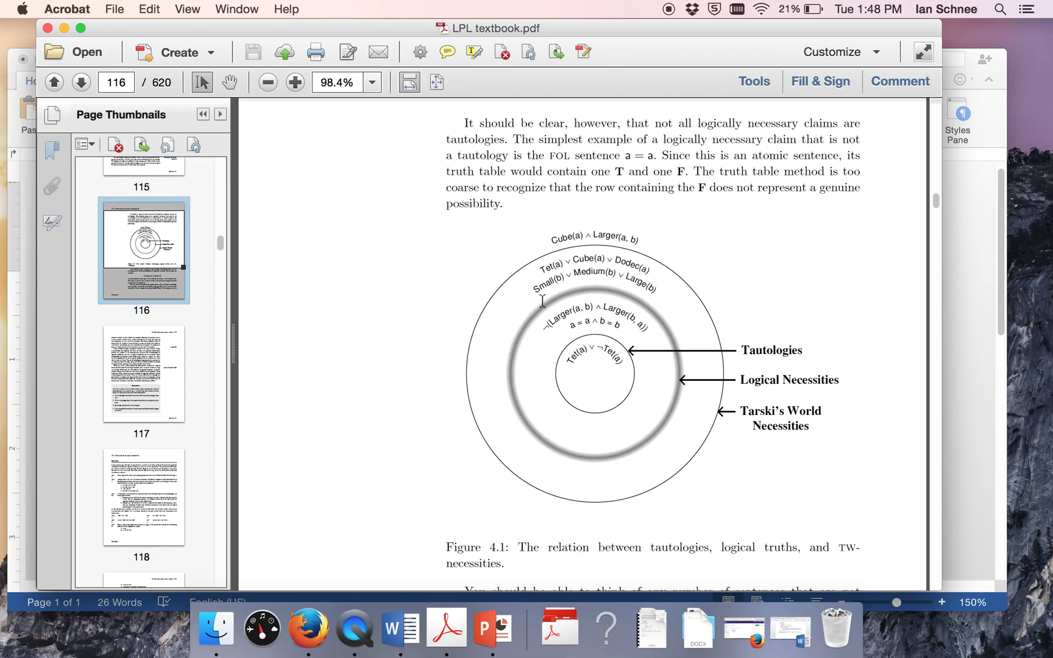
click(582, 359)
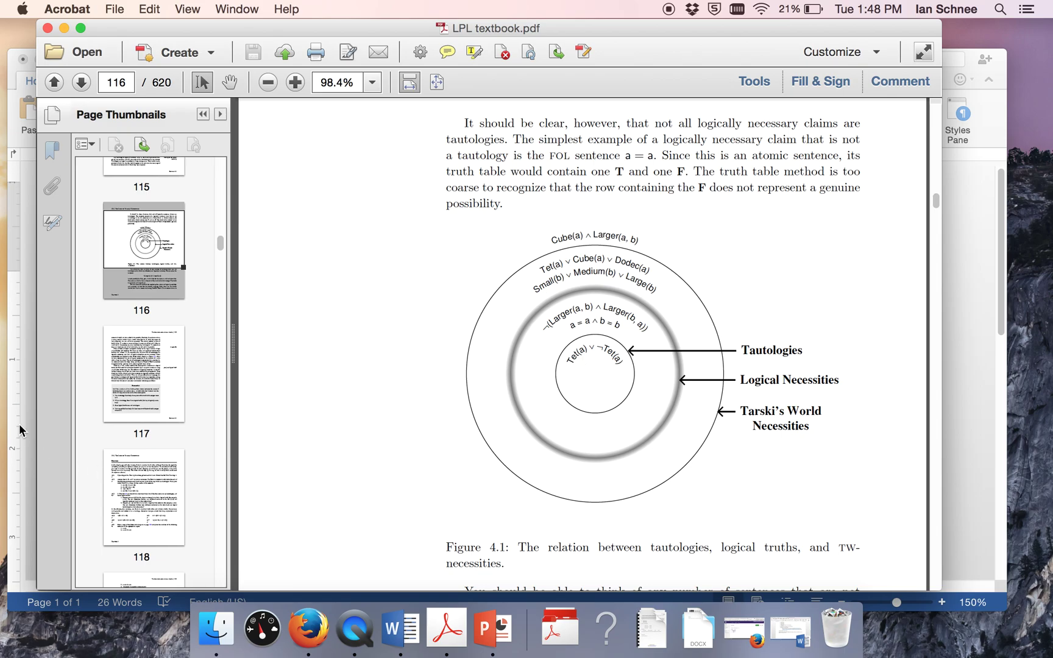
drag(219, 24, 266, 14)
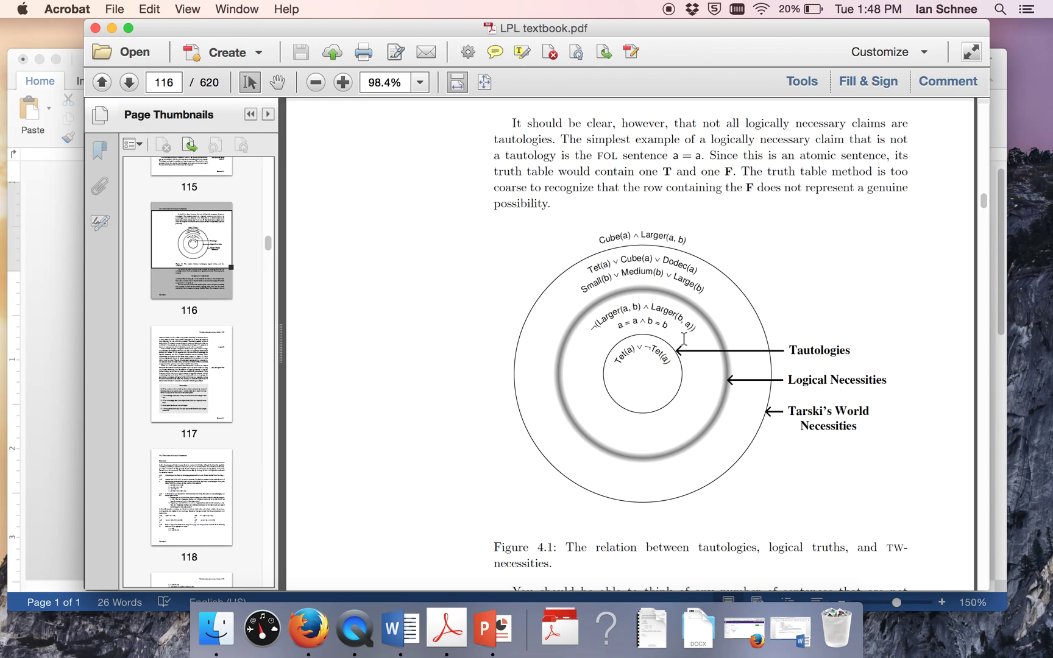
click(48, 353)
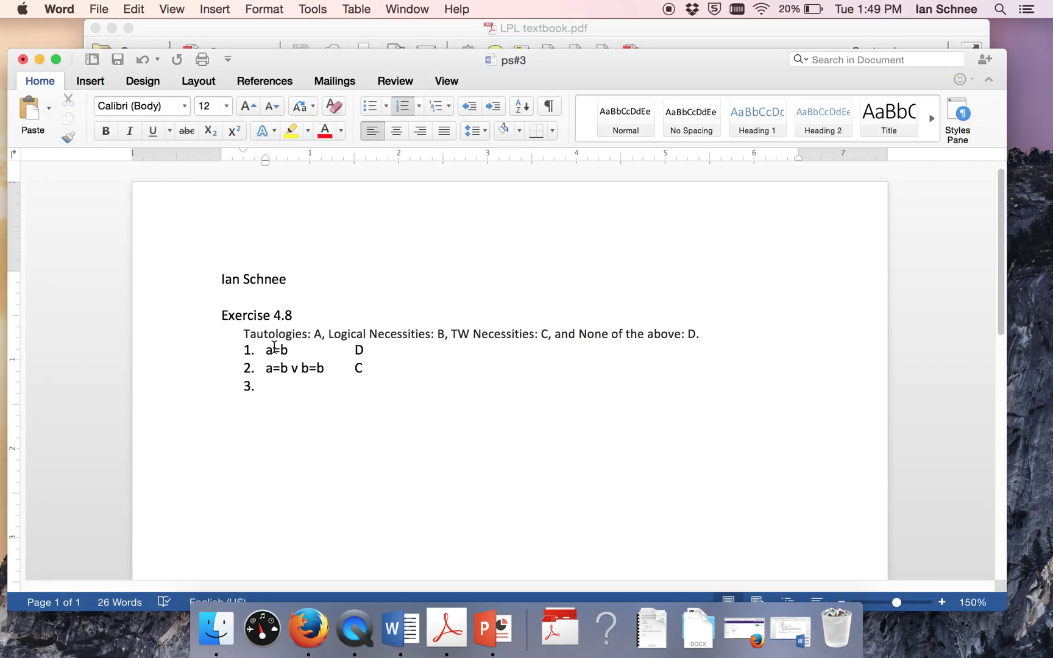
Review answers 1 and 2, selecting a=b, label D and parts of a=b v b=b, then return to the textbook
drag(265, 350, 287, 350)
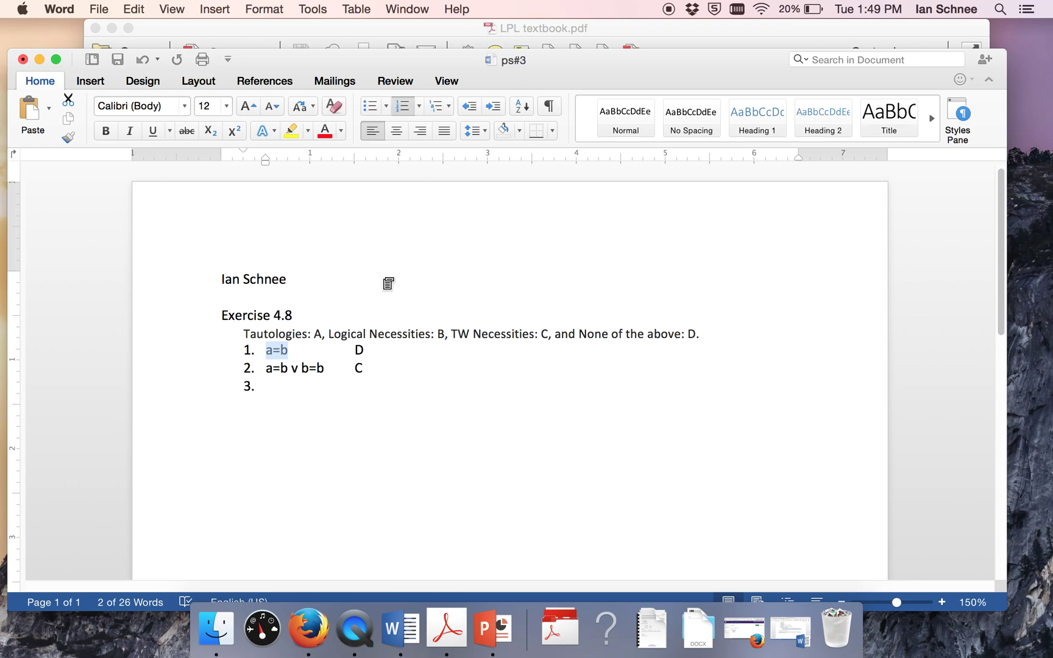
click(268, 360)
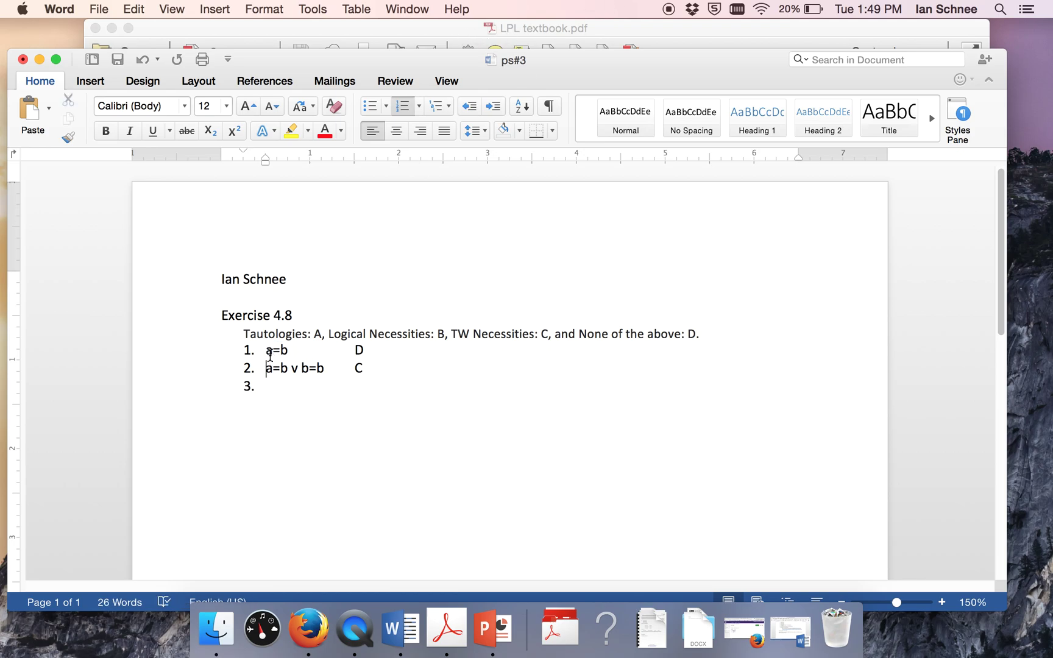
drag(266, 350, 309, 350)
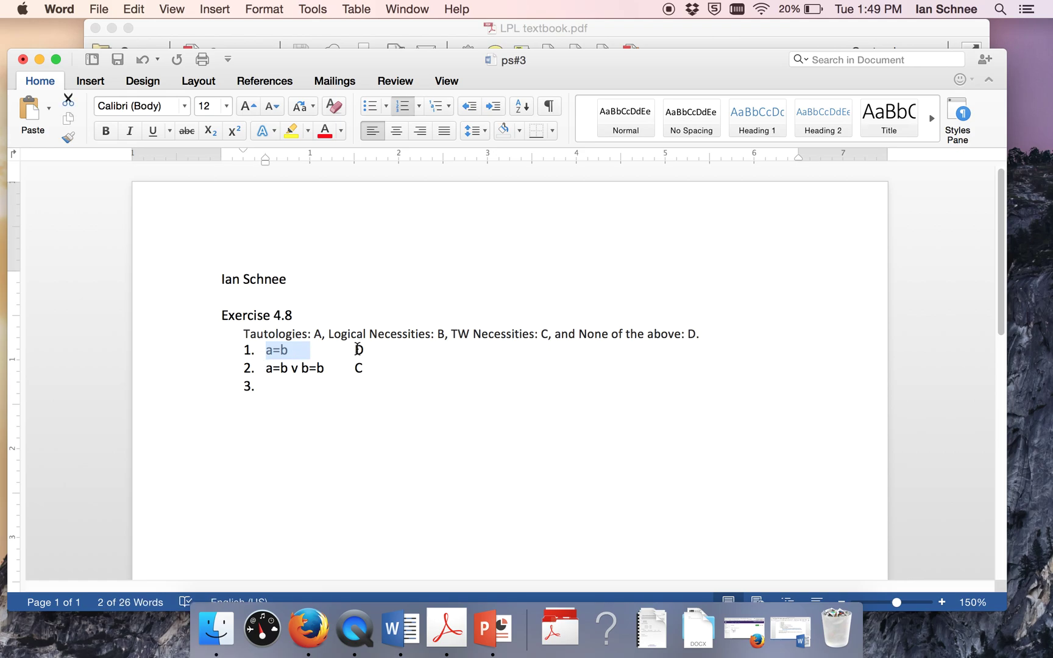
drag(358, 351, 365, 351)
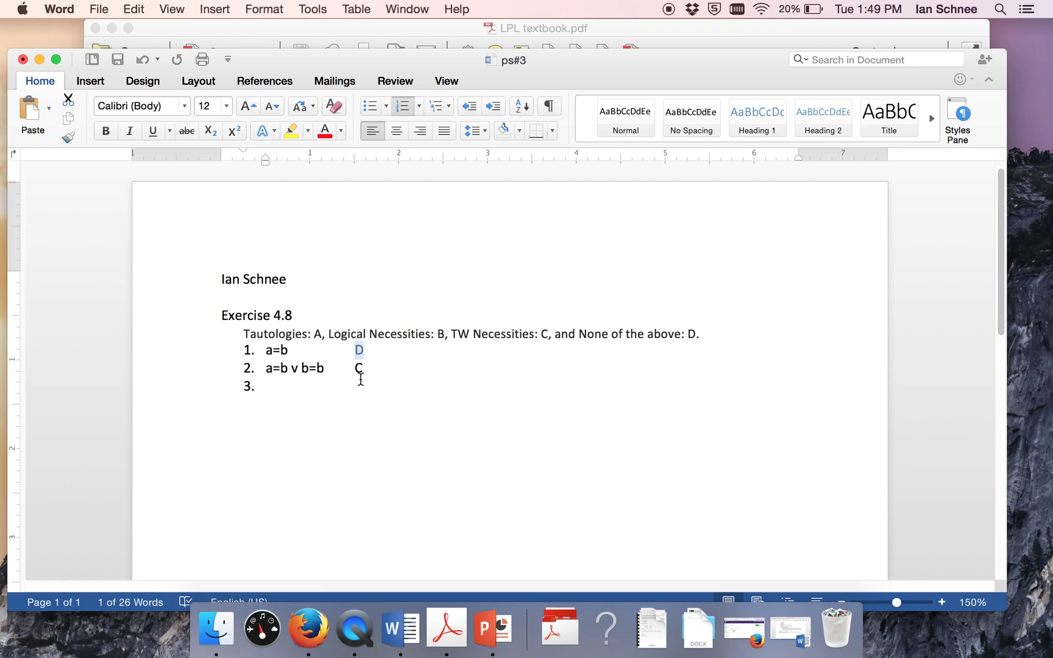
drag(325, 369, 264, 376)
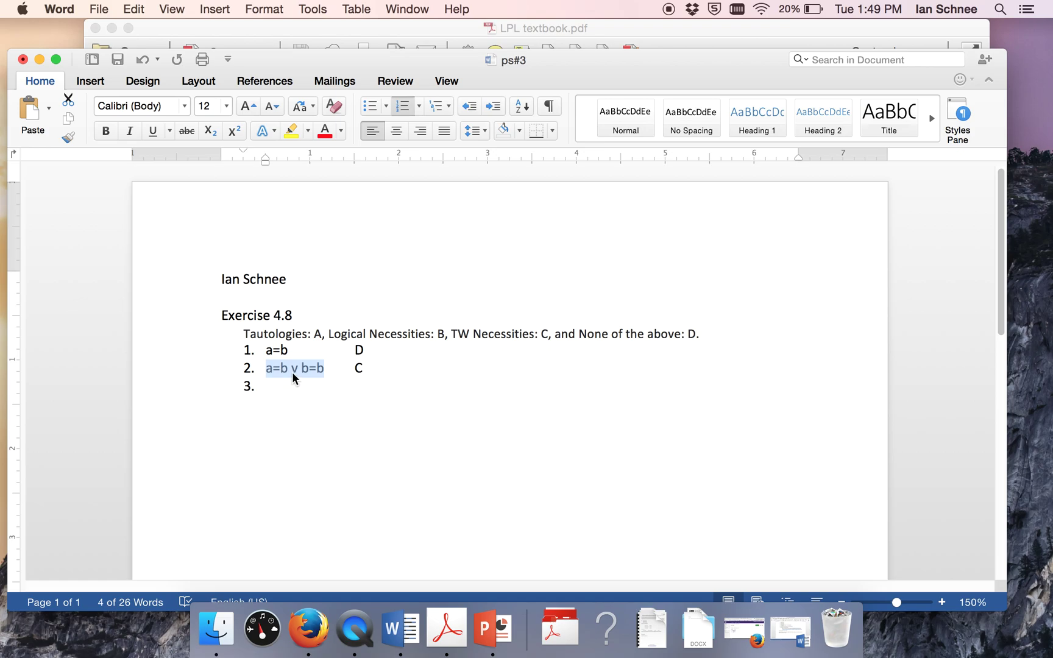
click(282, 369)
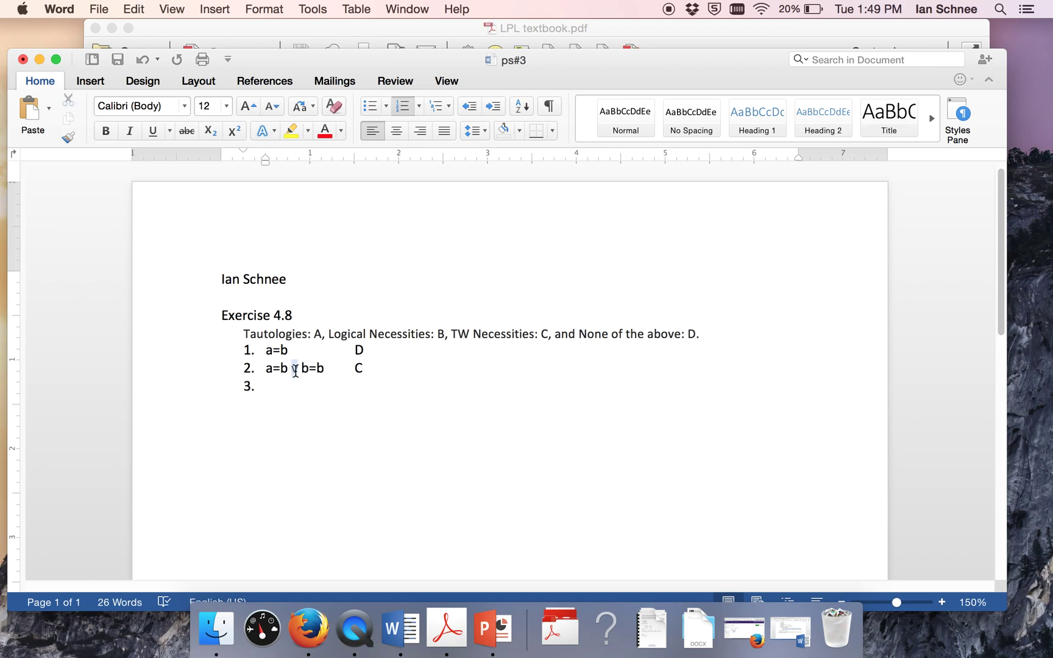
double_click(294, 368)
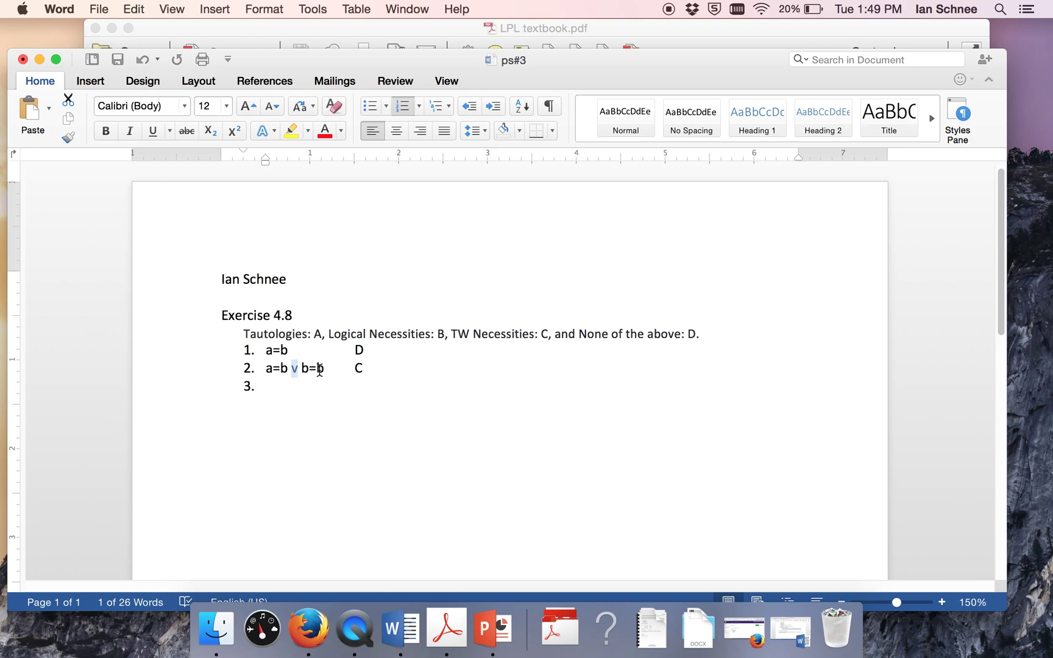
click(274, 369)
drag(323, 368, 302, 369)
click(436, 28)
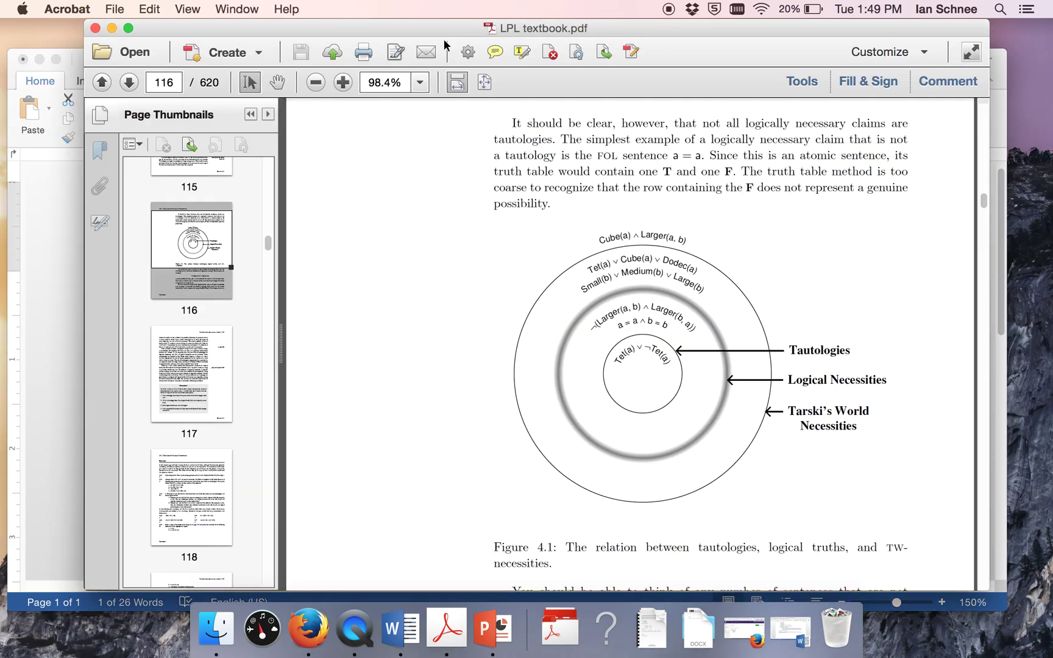
Scroll to the remaining Exercise 4.8 sentences, select sentences 7 and 3, then bring Word forward
click(197, 490)
scroll(493, 399, down, 10)
scroll(493, 396, down, 10)
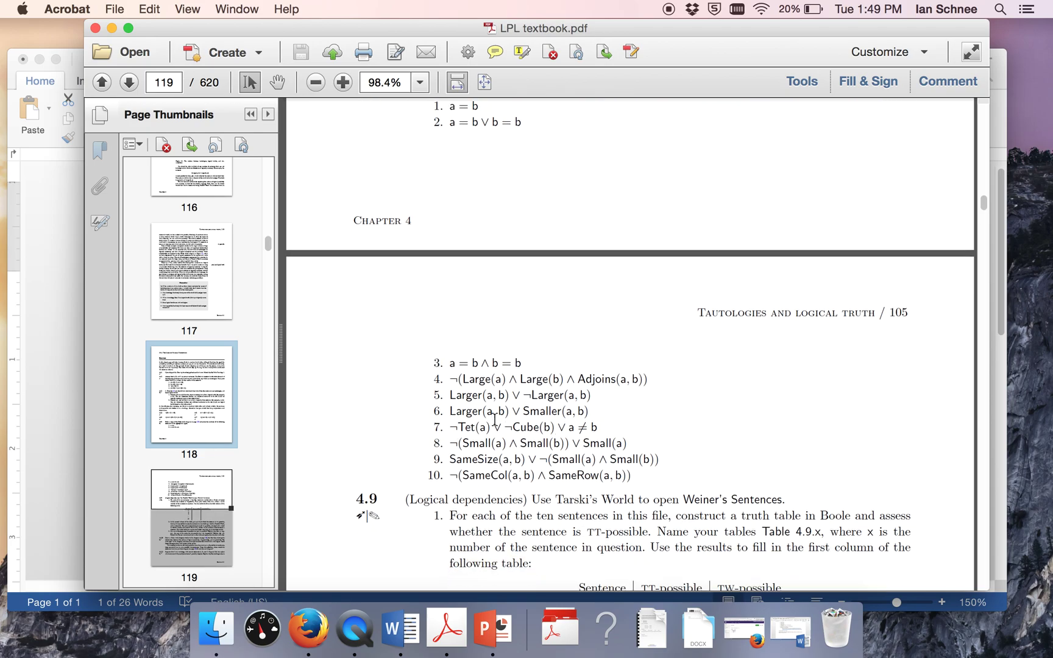
scroll(494, 421, down, 3)
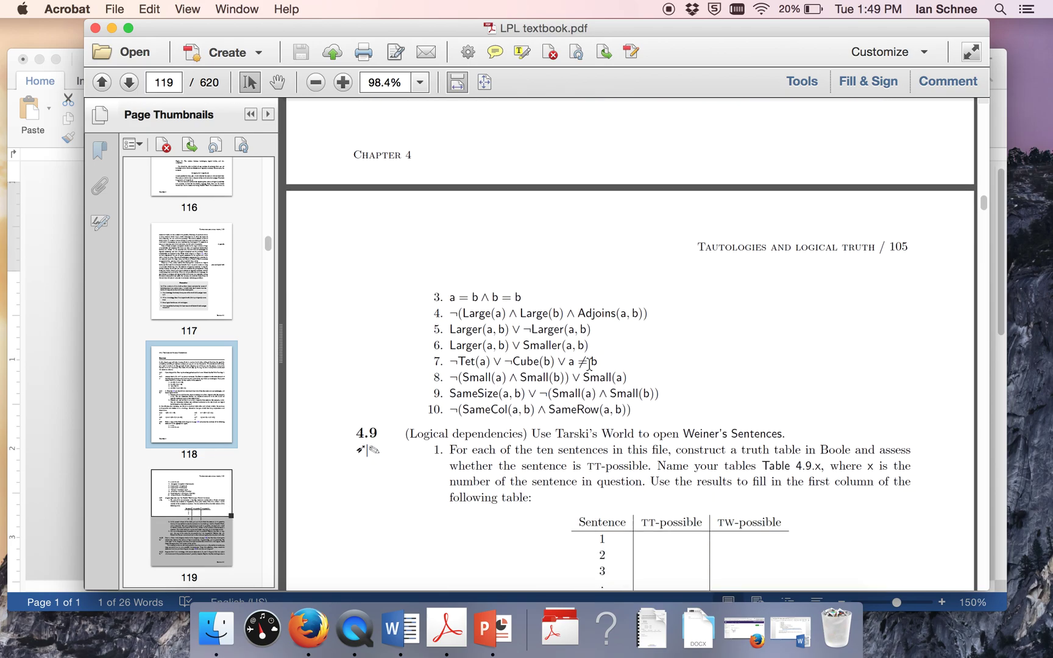
drag(598, 364, 450, 364)
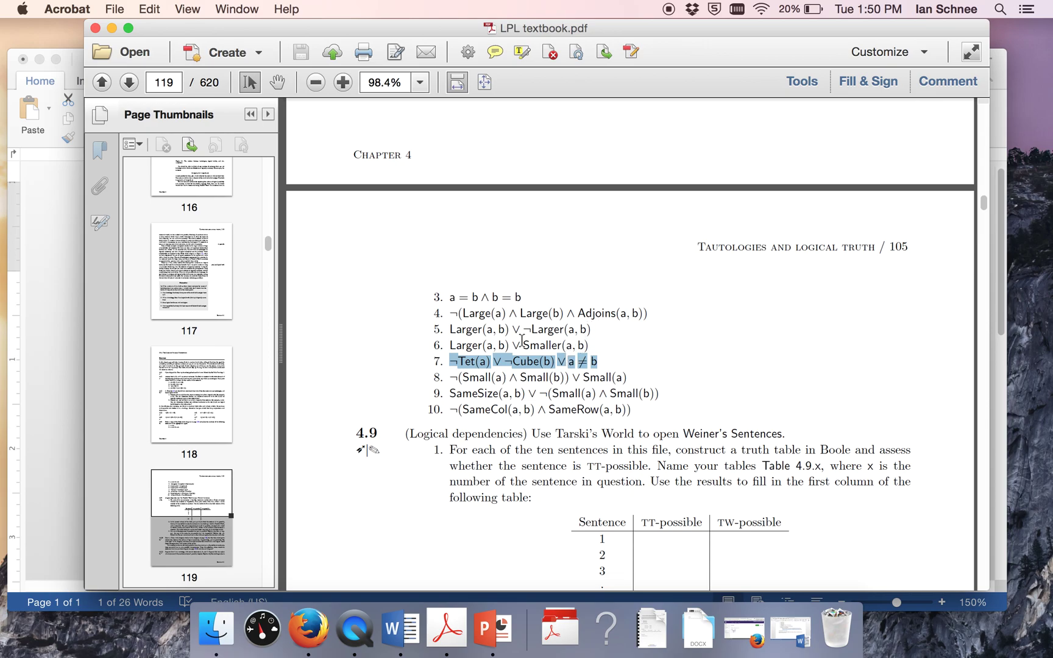
drag(522, 297, 491, 299)
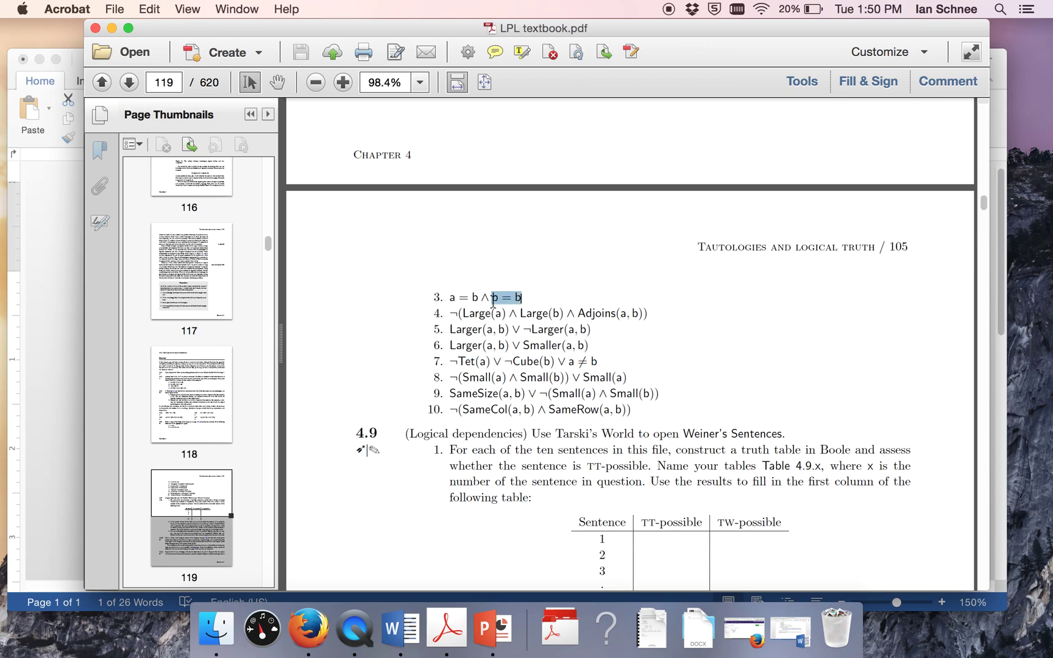
click(471, 325)
click(63, 281)
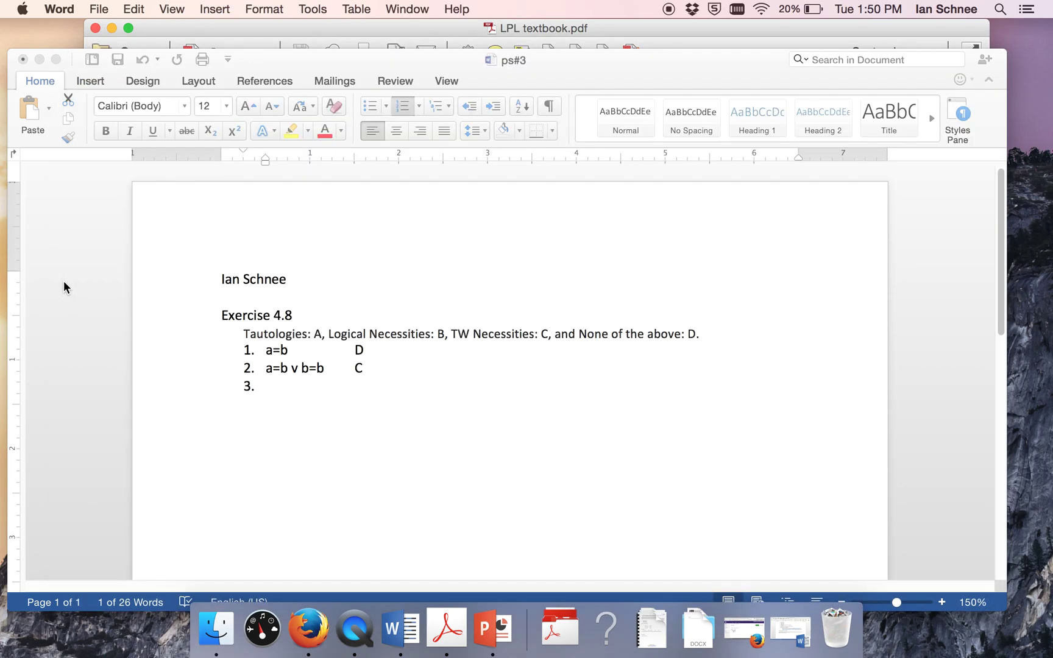
click(326, 28)
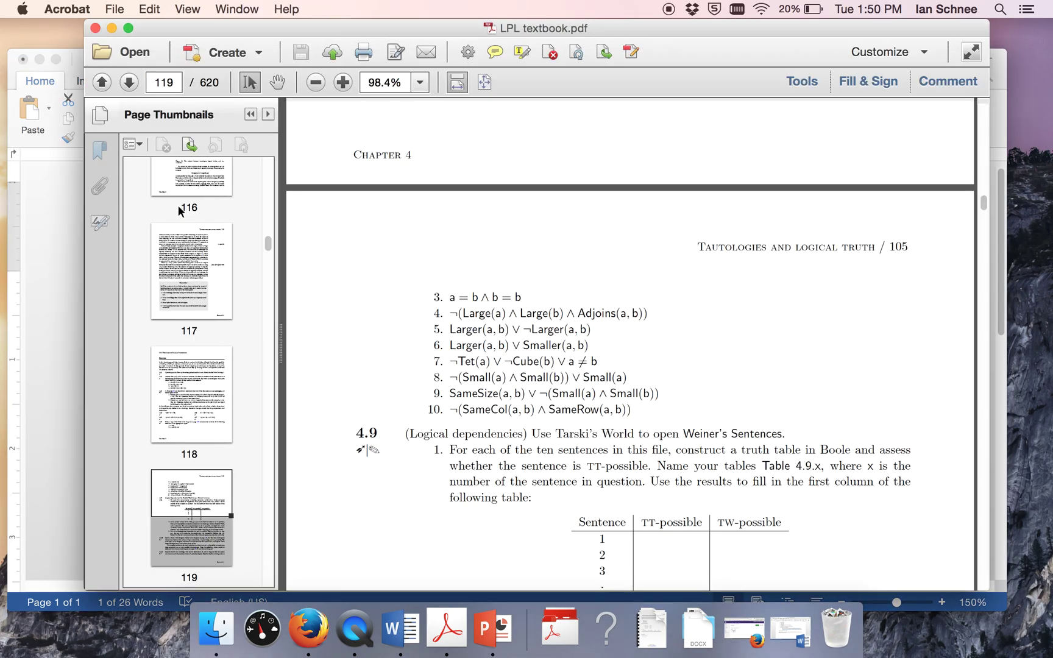
scroll(200, 256, up, 2)
click(197, 211)
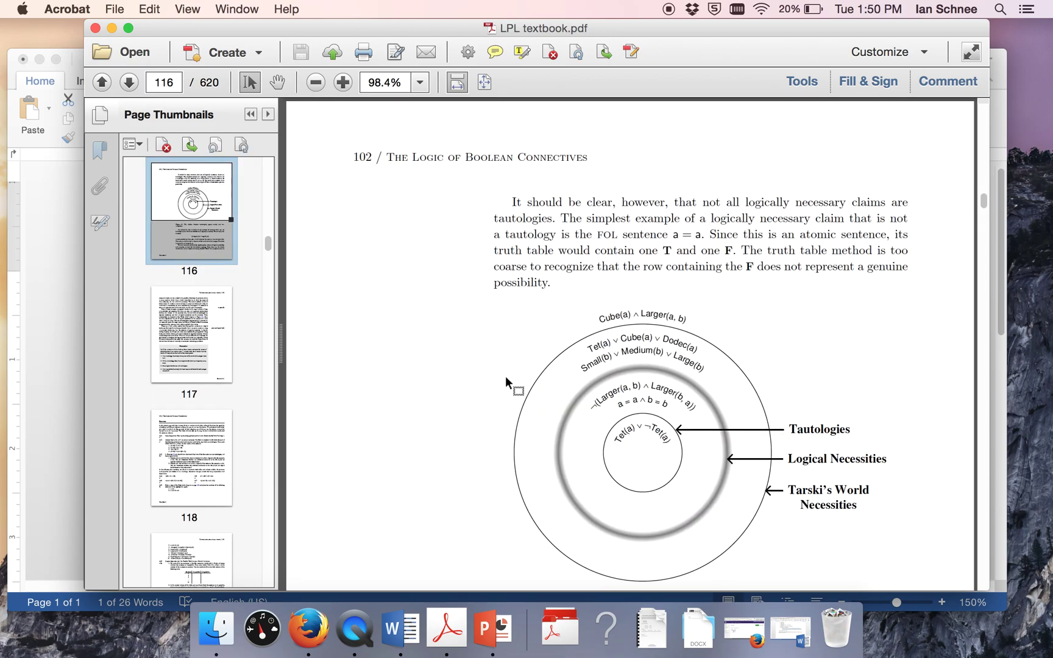
scroll(502, 373, down, 2)
drag(695, 297, 599, 298)
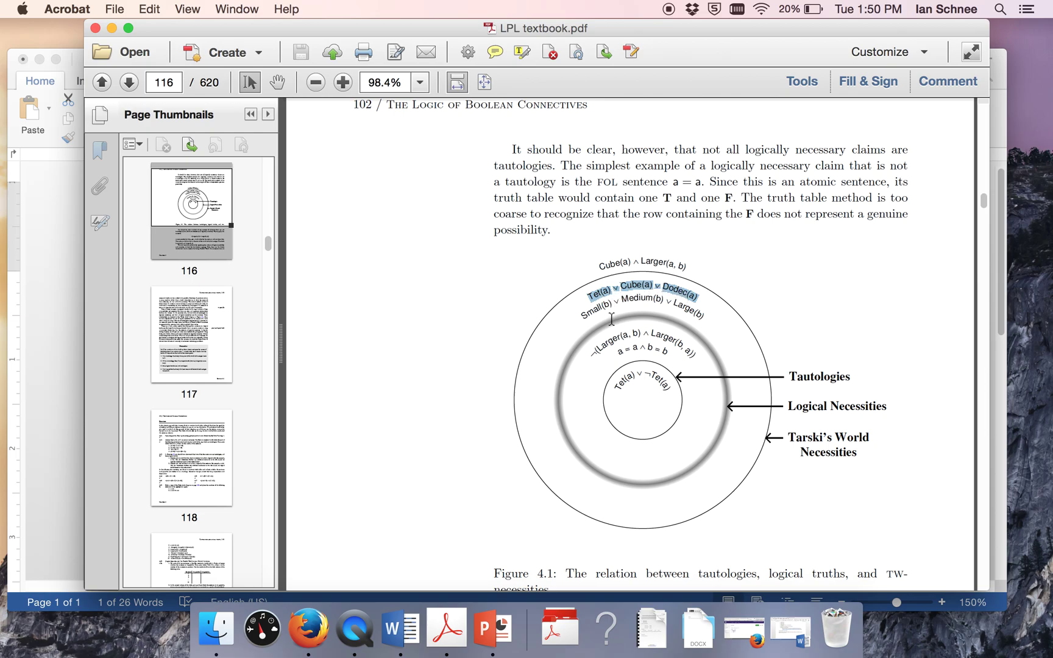
click(62, 346)
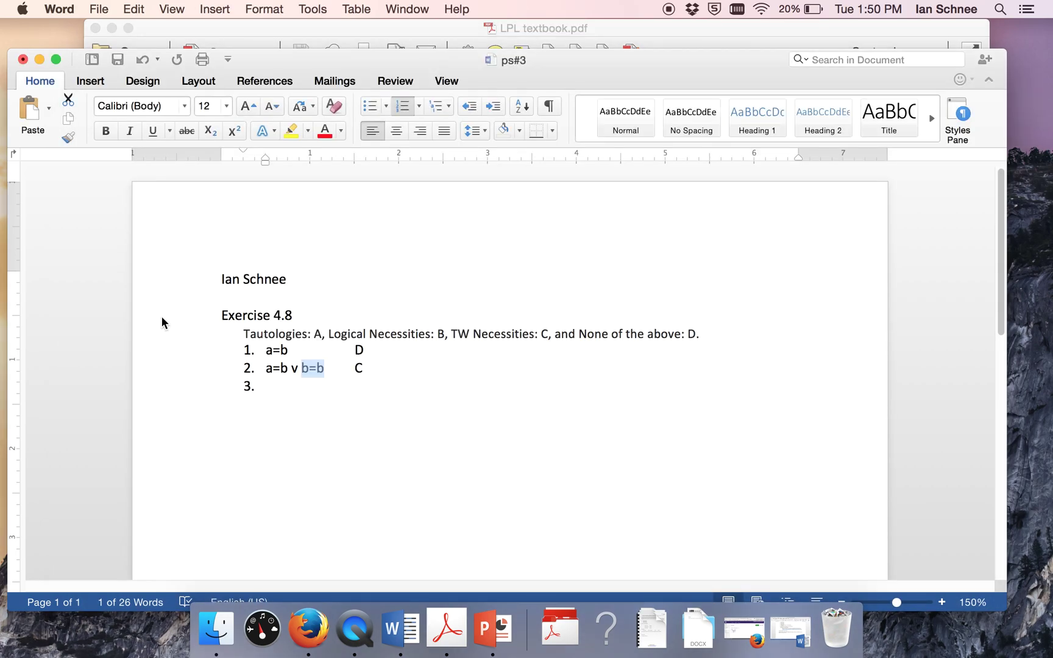
click(343, 34)
click(186, 473)
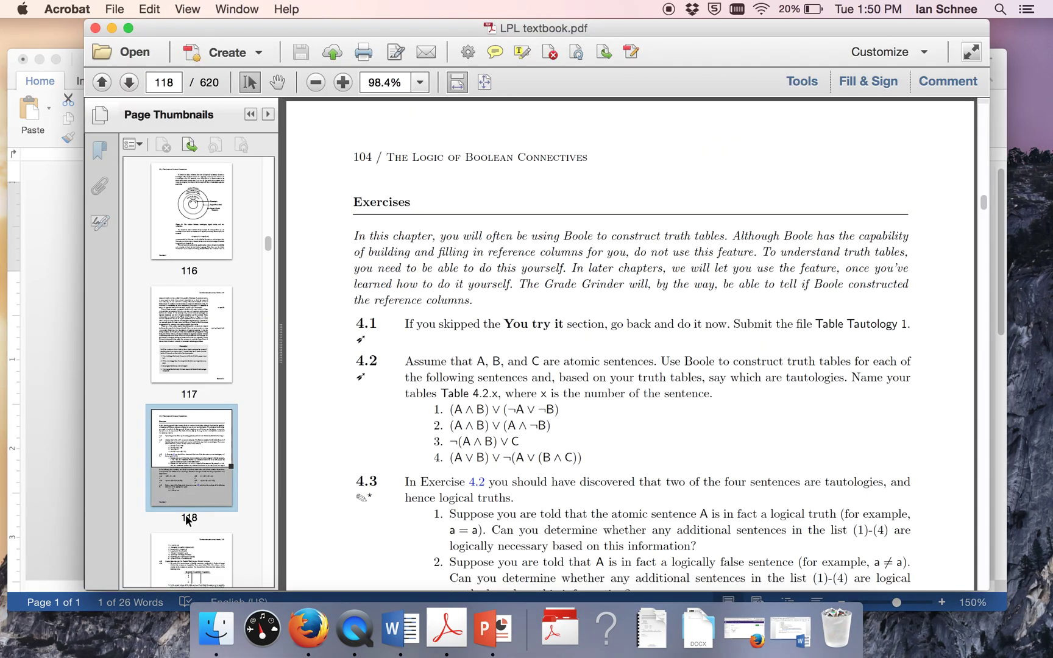
scroll(328, 452, down, 10)
scroll(329, 449, down, 4)
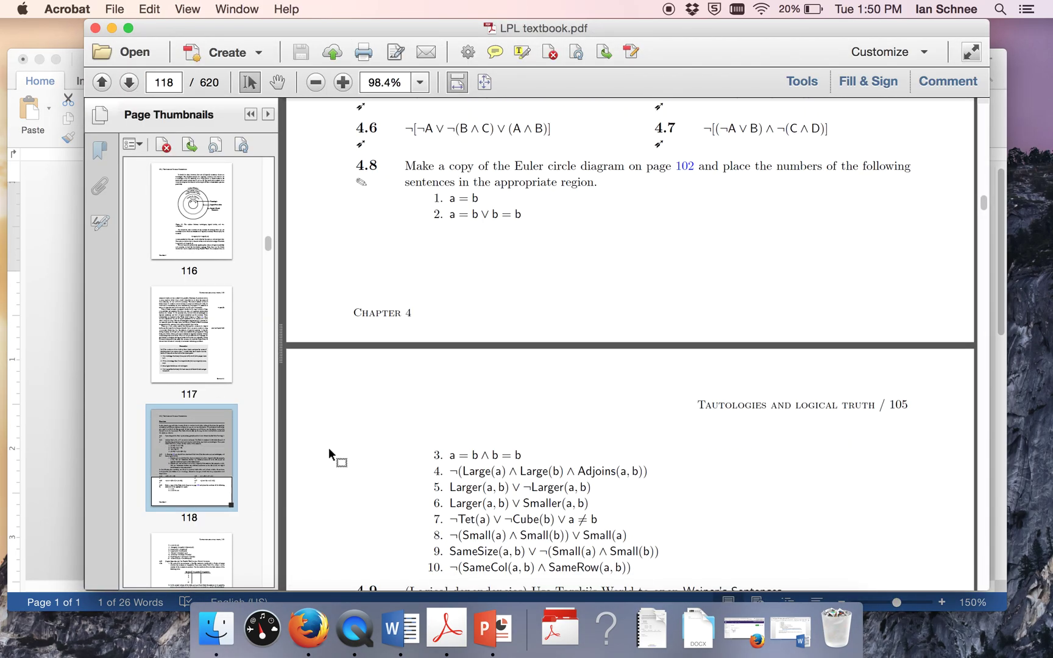